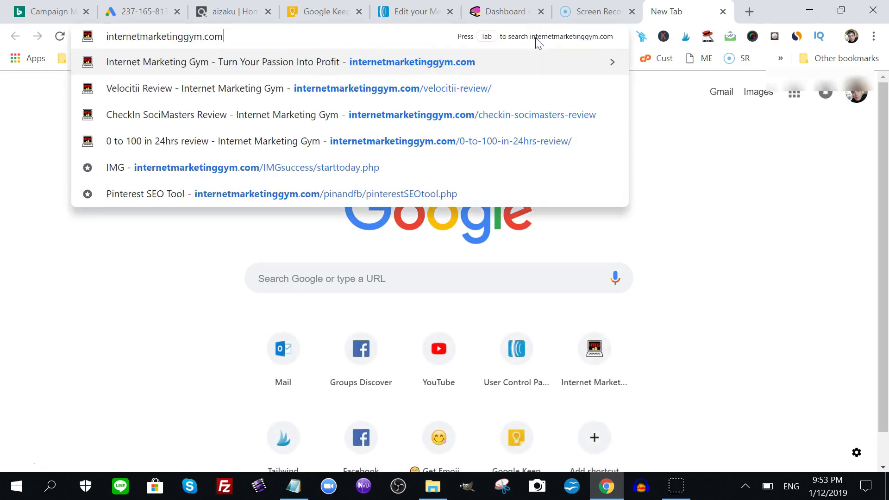
pyautogui.write('/thr')
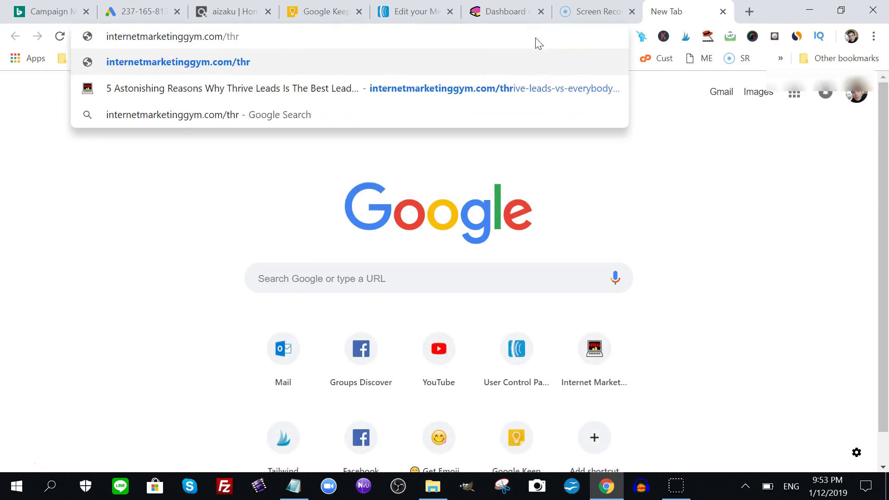
# - Load the Thrive Leads Vs Everybody Else article from the address-bar suggestions
pyautogui.press('Down')
pyautogui.press('Return')
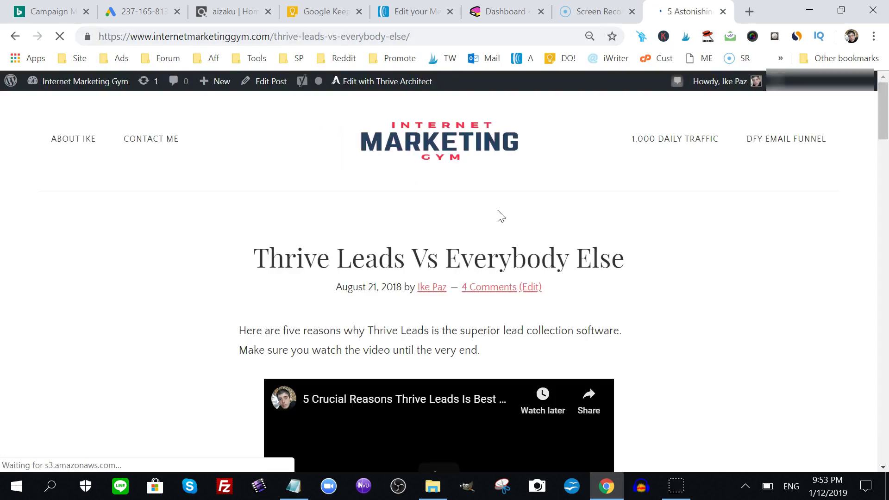
pyautogui.moveTo(882, 109); pyautogui.dragTo(885, 143)
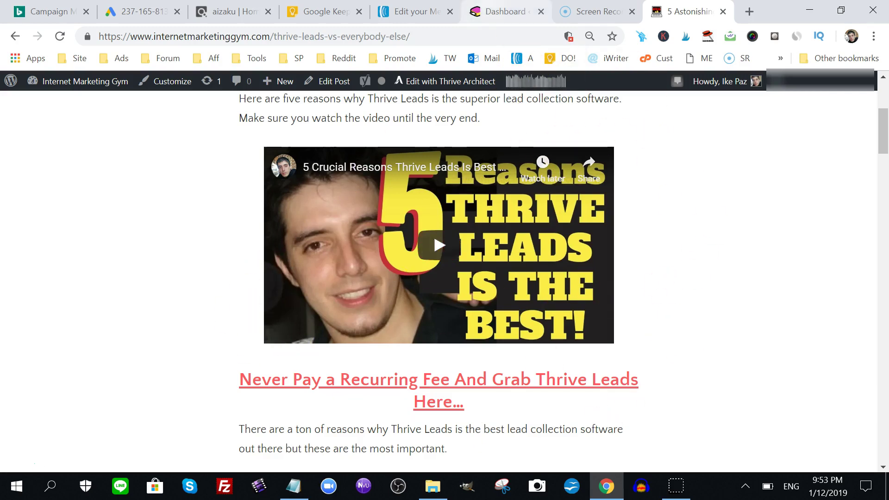
# - Go from the baby-shower site's WordPress dashboard to the Thrive Leads dashboard
pyautogui.click(496, 11)
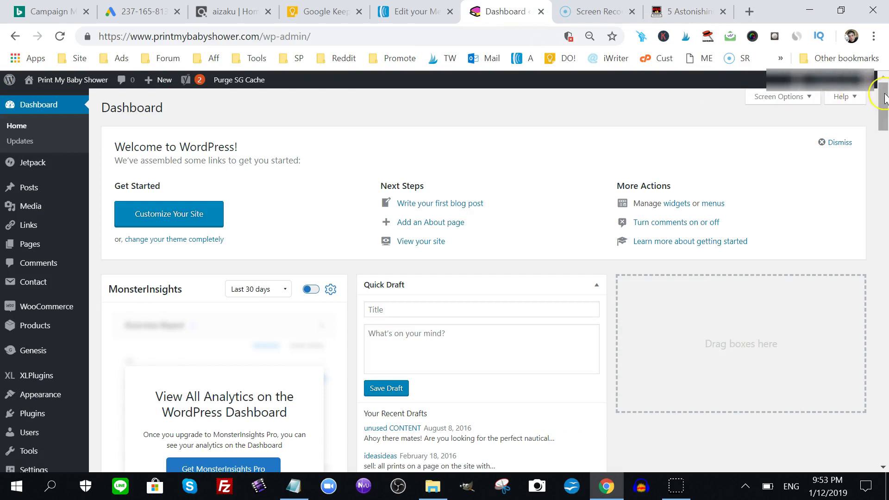
pyautogui.moveTo(884, 98); pyautogui.dragTo(884, 139)
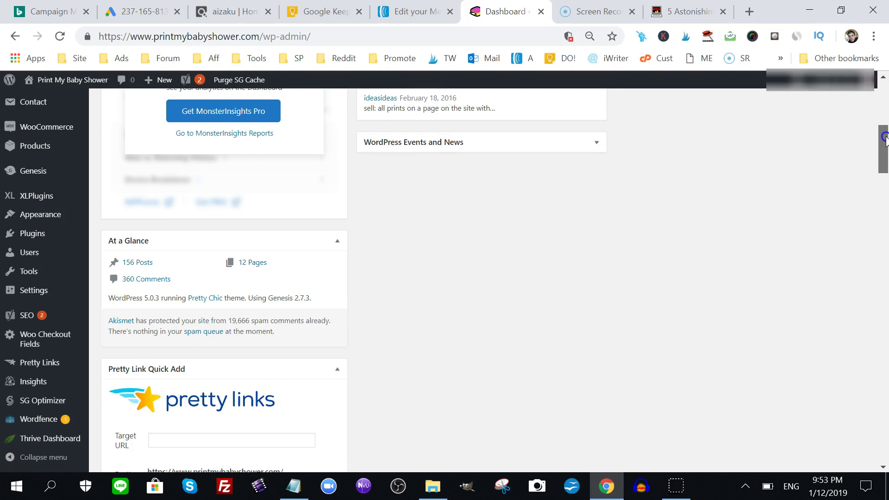
pyautogui.moveTo(883, 139); pyautogui.dragTo(876, 91)
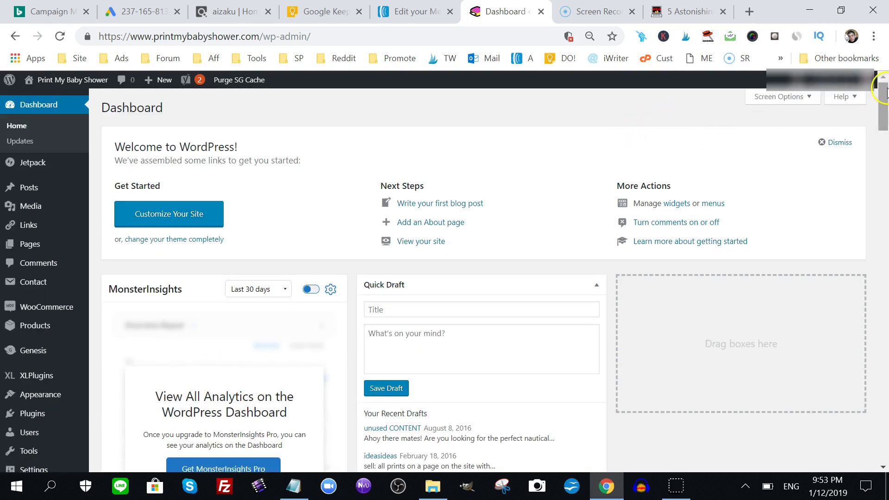
pyautogui.moveTo(884, 94); pyautogui.dragTo(884, 160)
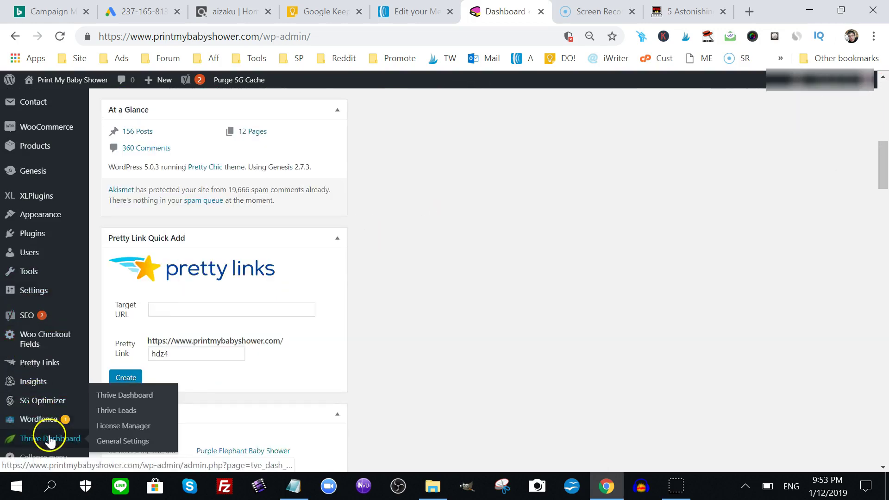
pyautogui.moveTo(49, 438)
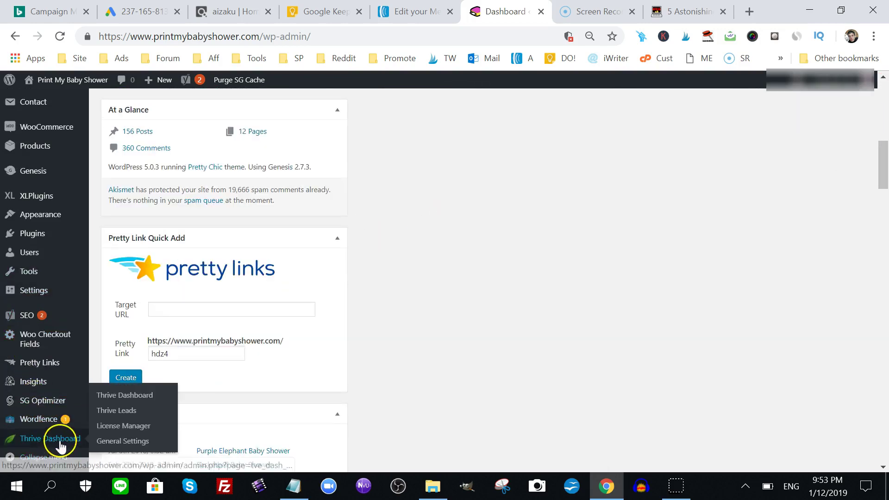
pyautogui.click(115, 411)
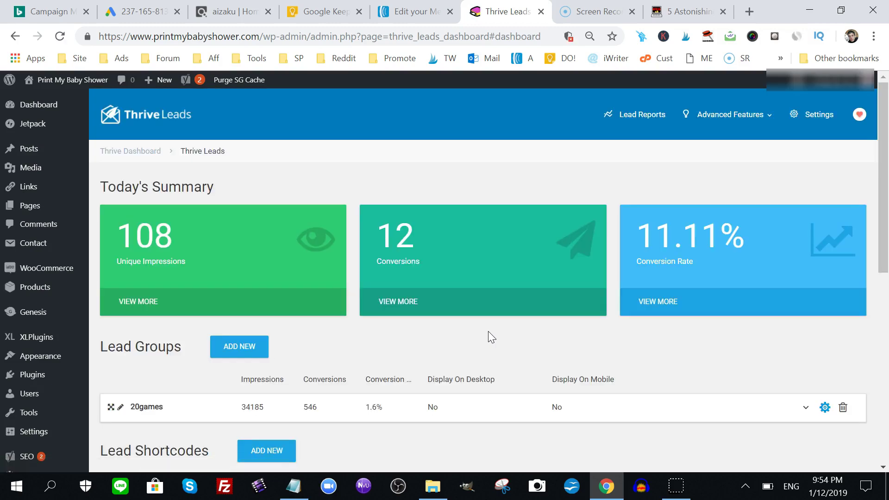
pyautogui.moveTo(883, 187); pyautogui.dragTo(882, 188)
pyautogui.scroll(-2, 885, 184)
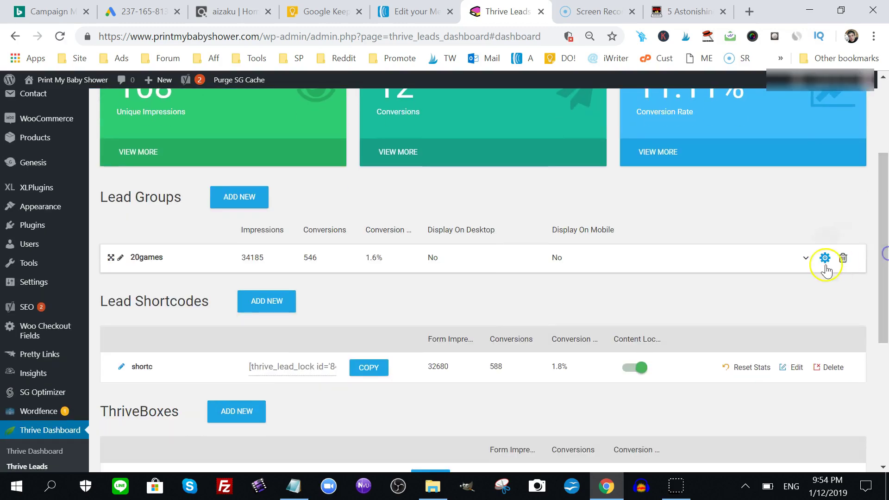
# - Add a Lightbox type to 20games, turn Screen filler Lightbox desktop On, and start a form
pyautogui.click(805, 258)
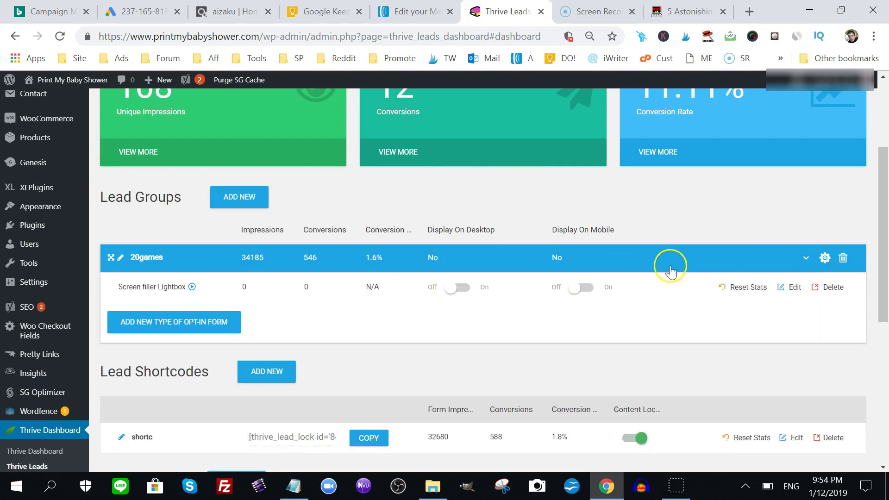
pyautogui.click(174, 325)
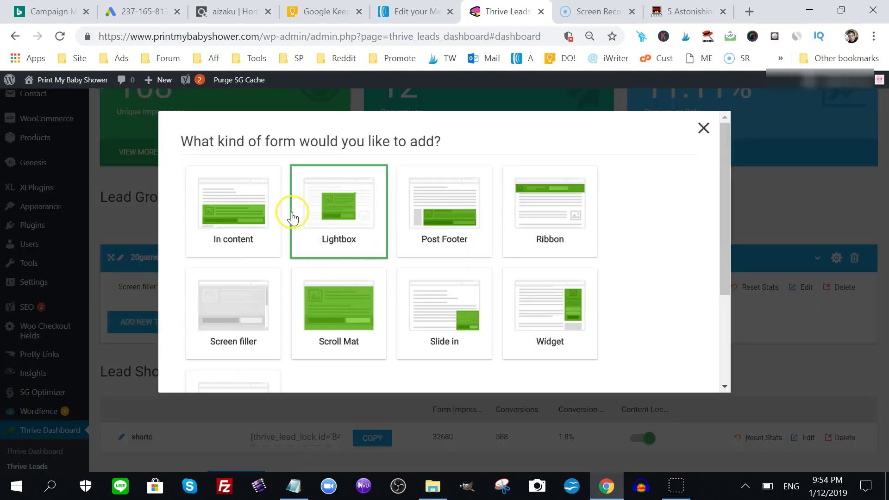
pyautogui.click(321, 203)
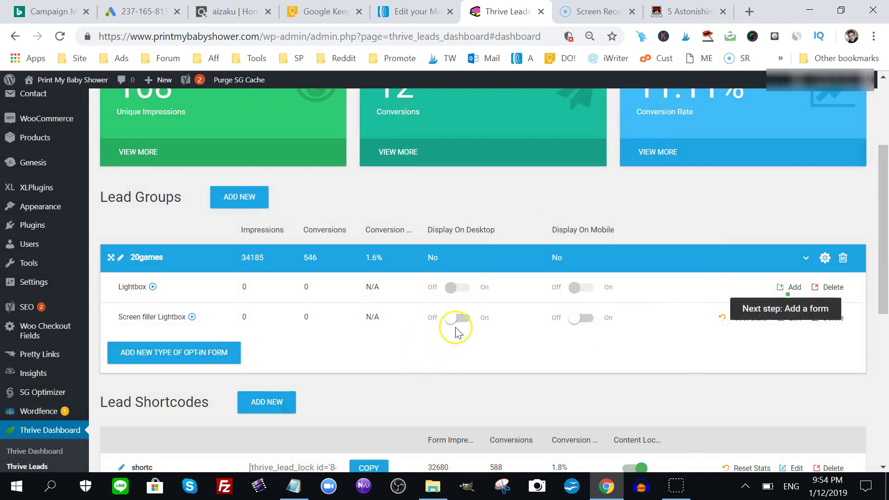
pyautogui.click(453, 318)
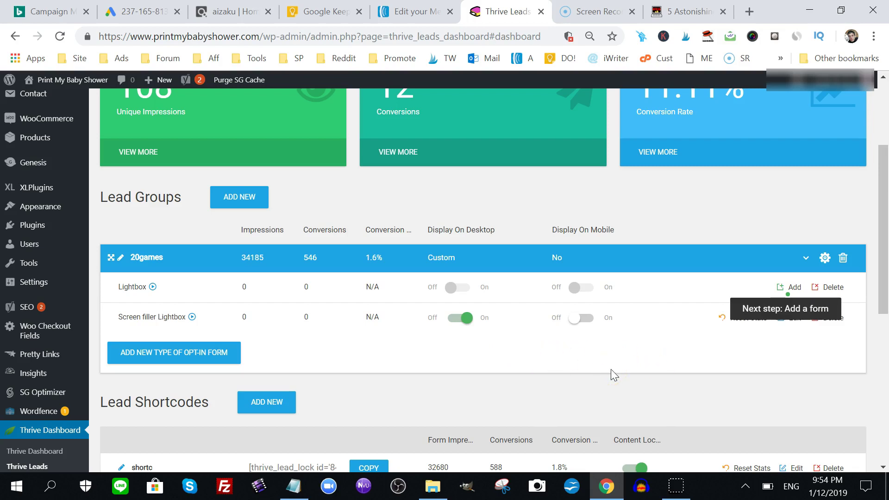
pyautogui.click(710, 364)
pyautogui.moveTo(884, 258); pyautogui.dragTo(885, 272)
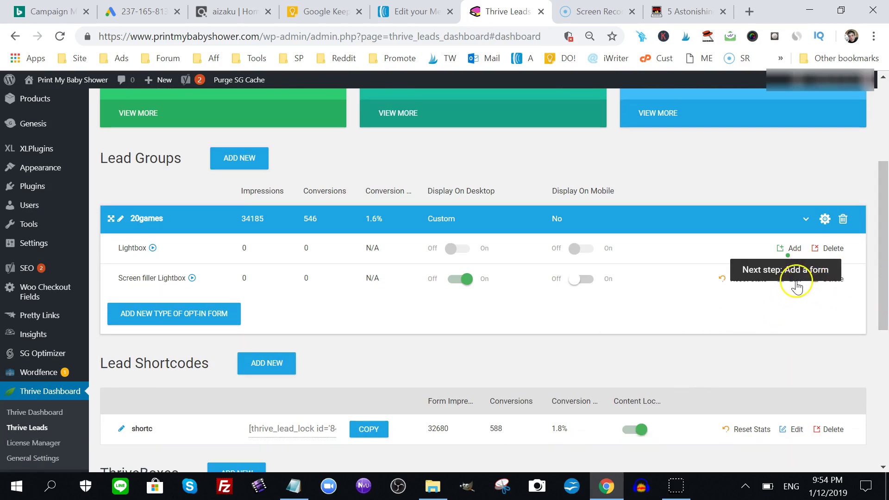
pyautogui.click(796, 285)
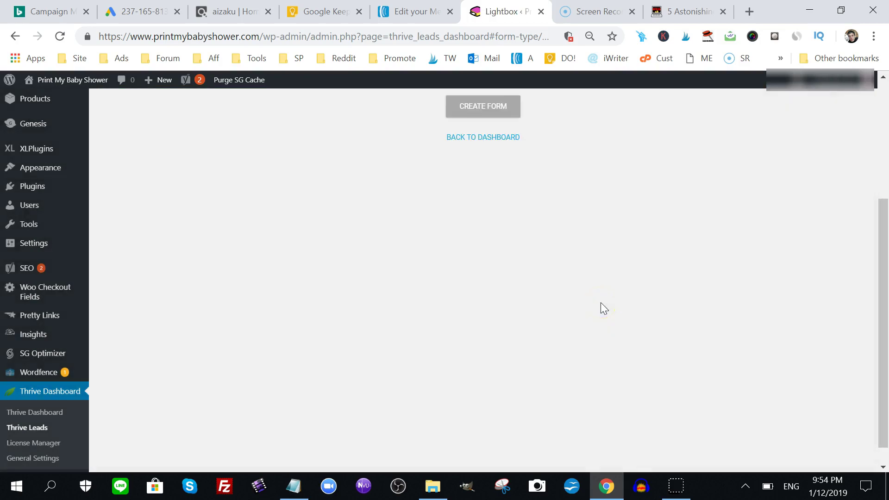
pyautogui.moveTo(883, 234); pyautogui.dragTo(883, 125)
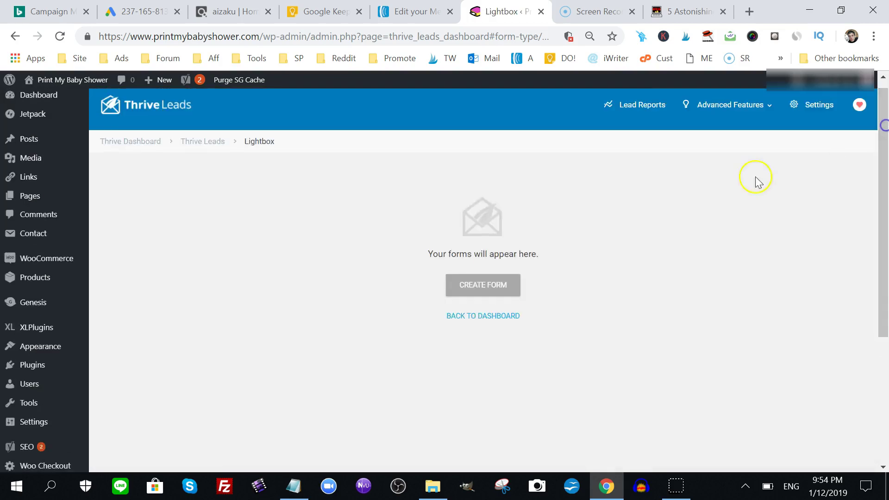
# - Create a Lightbox form named 'test' and change its display frequency to every 4 days
pyautogui.click(462, 283)
pyautogui.write('test')
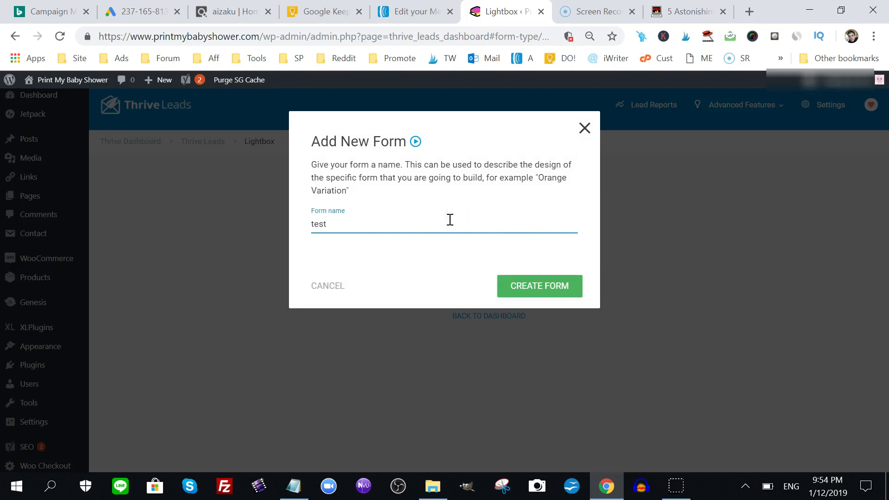
pyautogui.click(523, 287)
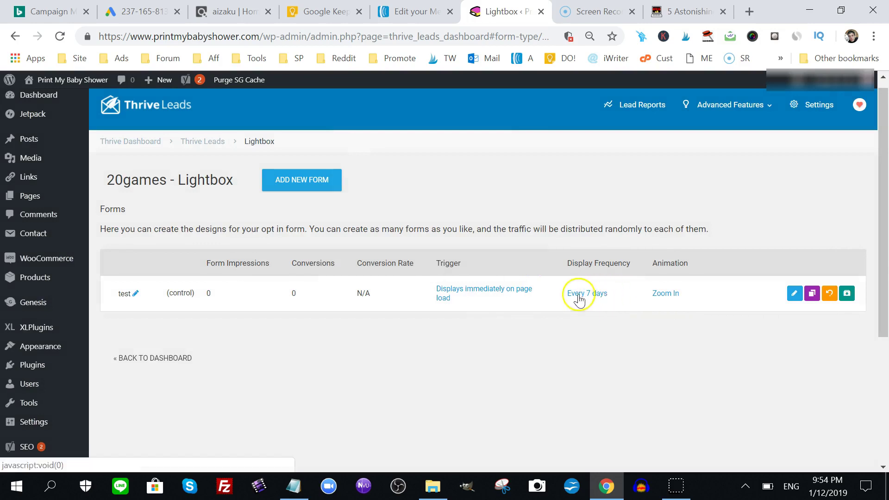
pyautogui.click(587, 293)
pyautogui.write('4')
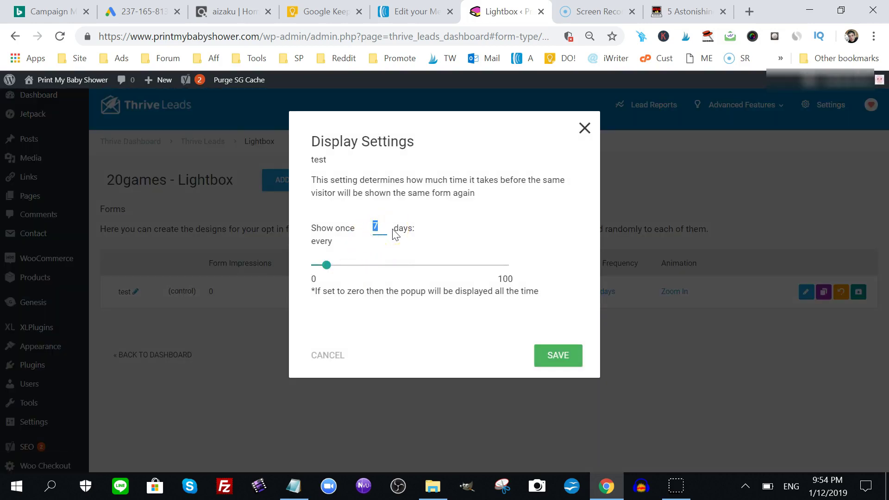
pyautogui.click(566, 357)
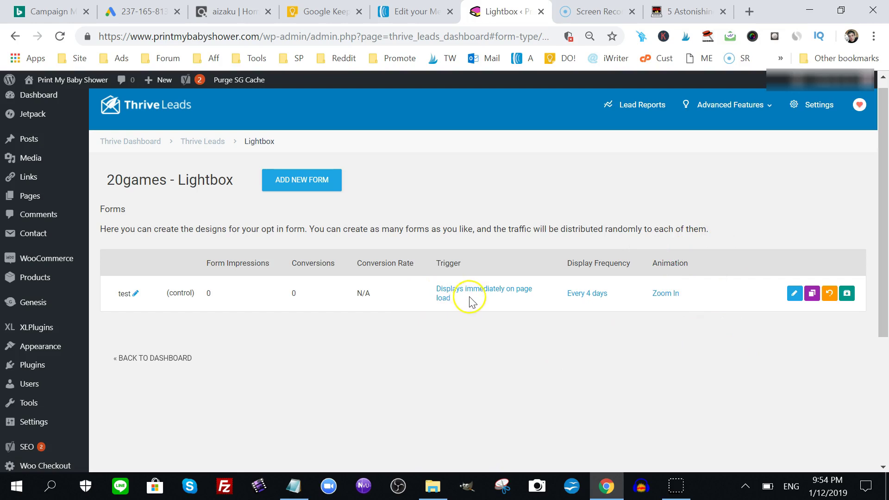
# - Set the test form's trigger to 'Show when the user is about to exit the page'
pyautogui.click(489, 291)
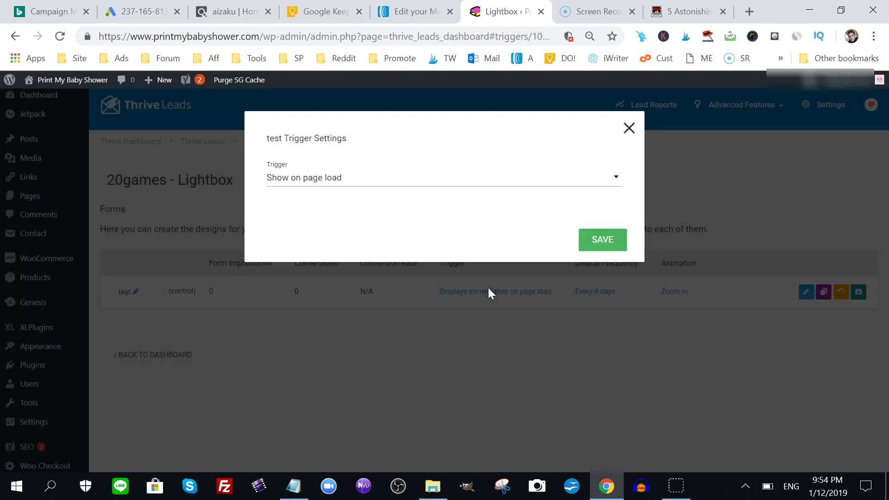
pyautogui.click(407, 184)
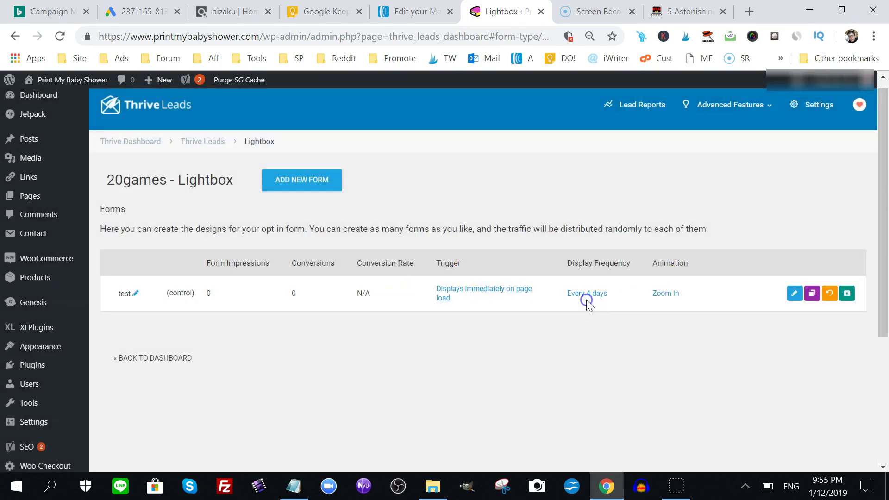
pyautogui.click(593, 294)
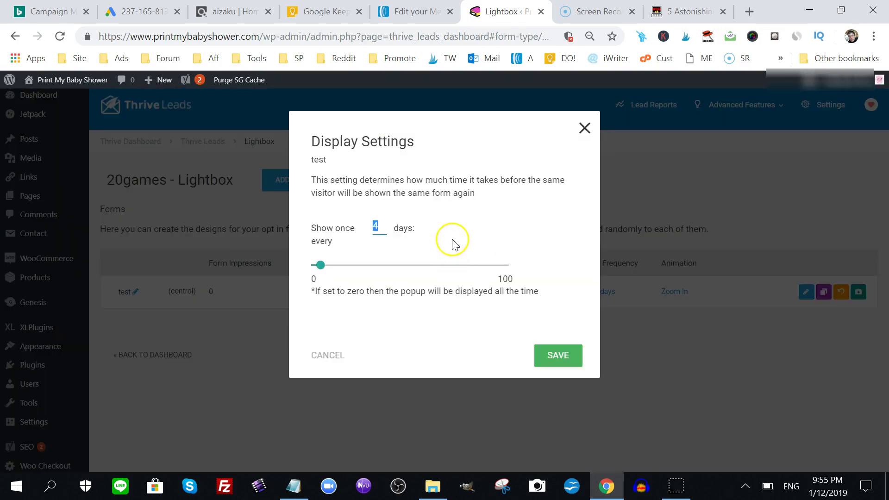
pyautogui.click(584, 127)
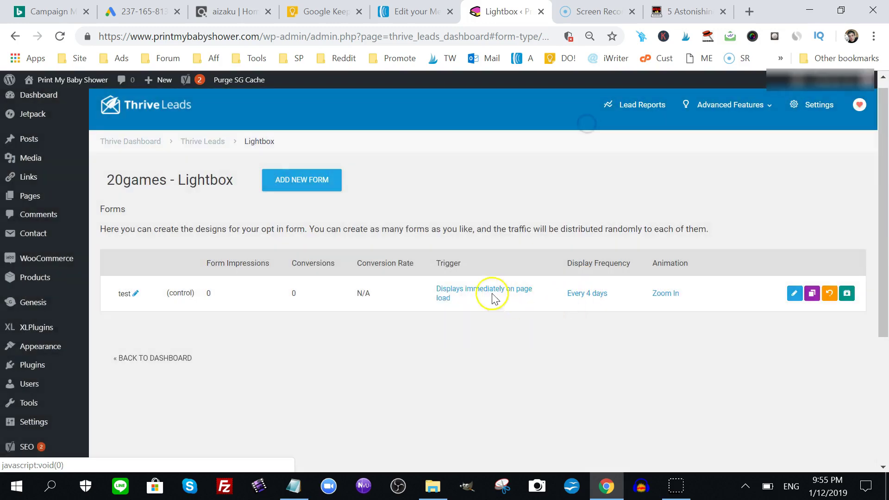
pyautogui.click(486, 290)
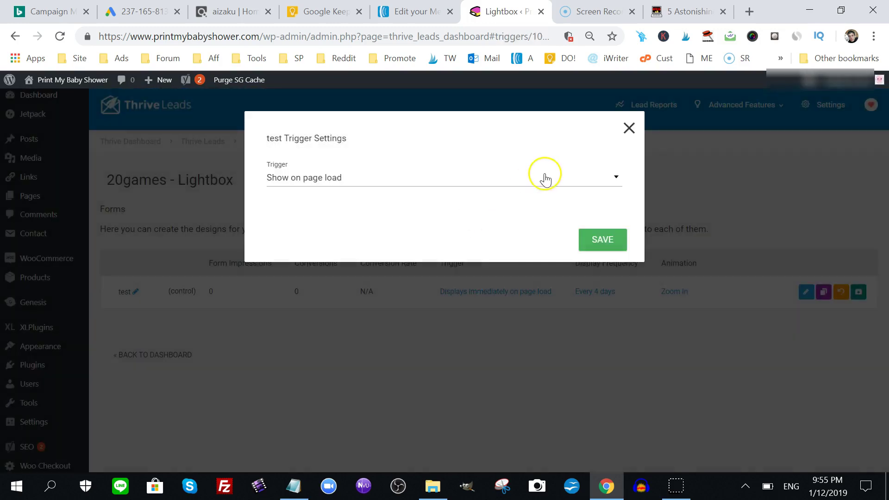
pyautogui.click(550, 178)
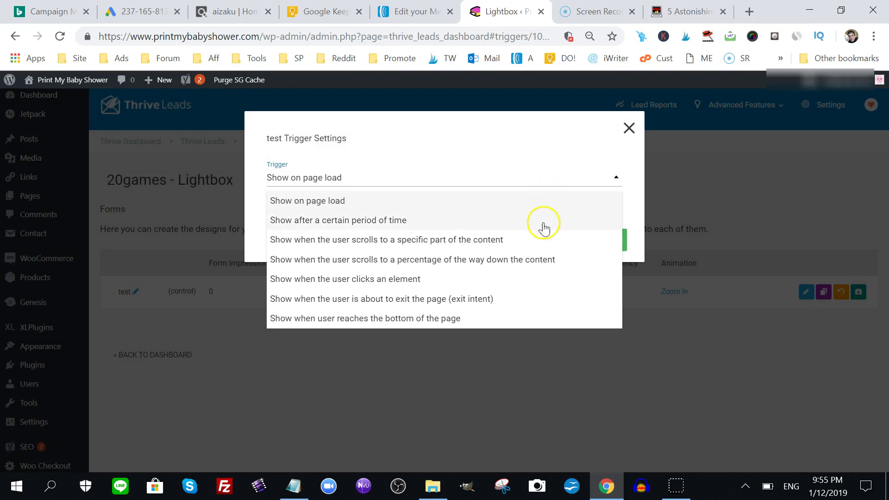
pyautogui.click(518, 300)
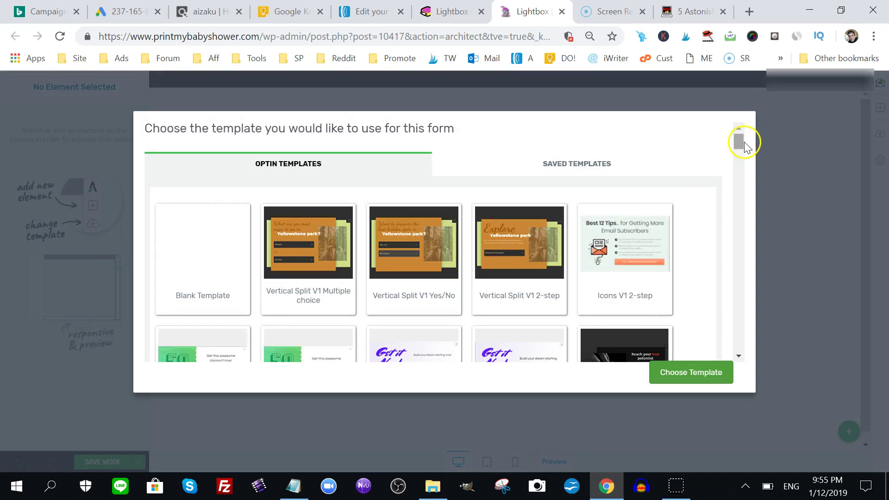
pyautogui.scroll(-1, 740, 144)
# - Apply the Icons V1 2-step template to the test form
pyautogui.click(636, 241)
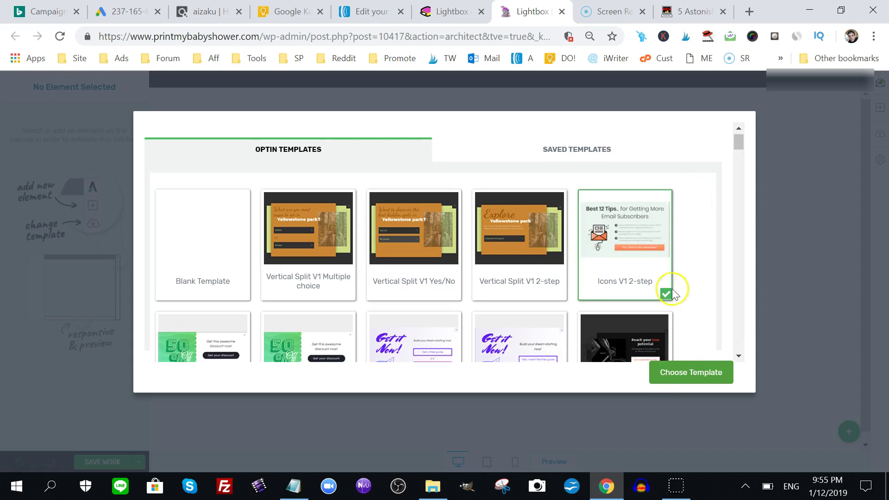
pyautogui.click(679, 373)
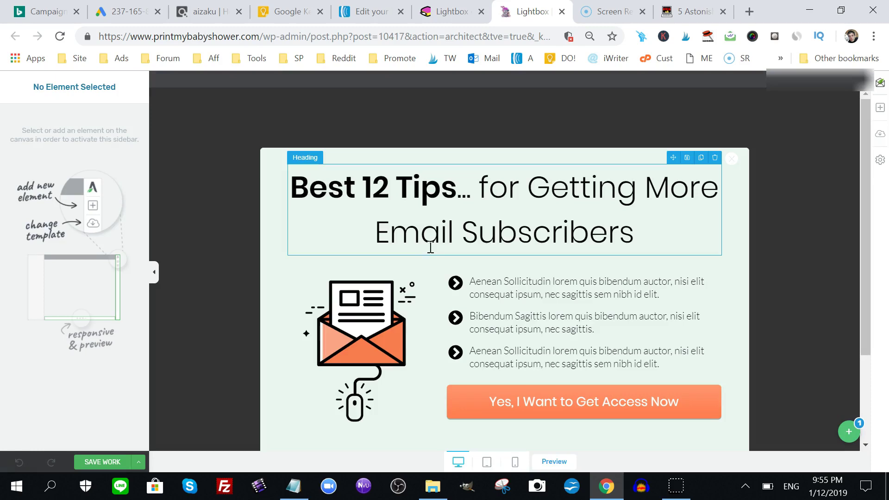
pyautogui.click(505, 234)
# - Review the template's states in the states panel, keeping the default state shown
pyautogui.click(849, 431)
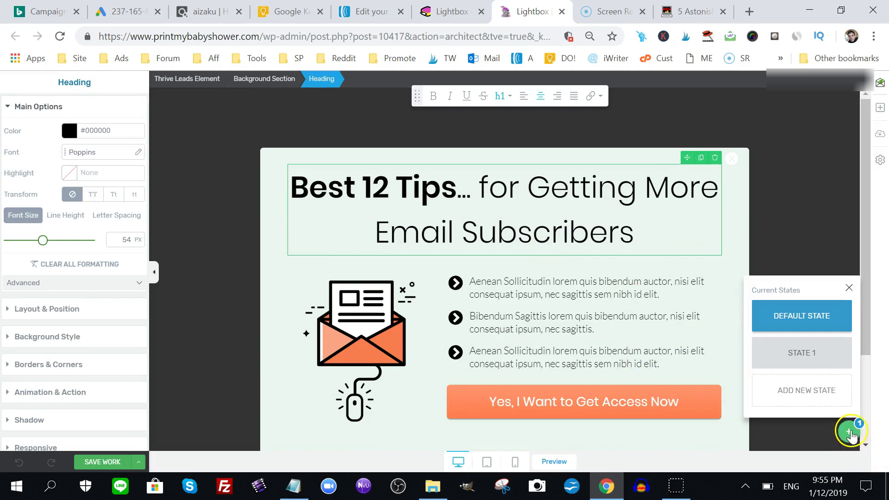
pyautogui.moveTo(801, 316)
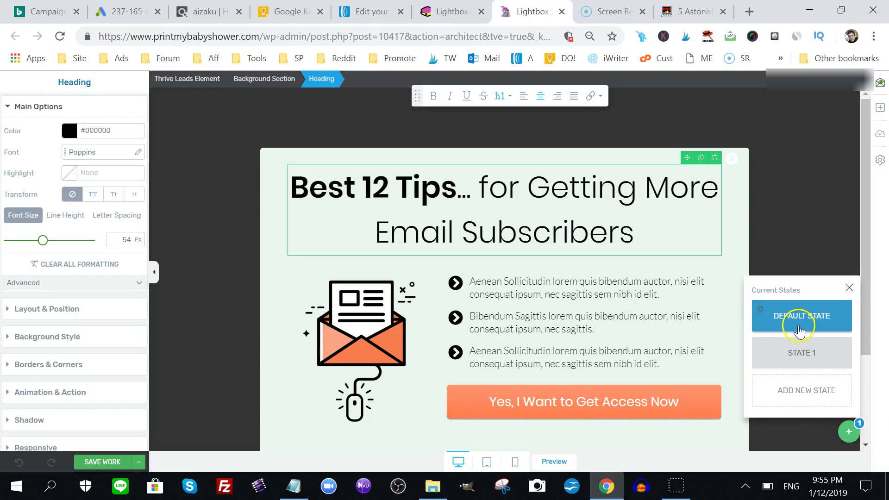
pyautogui.click(408, 198)
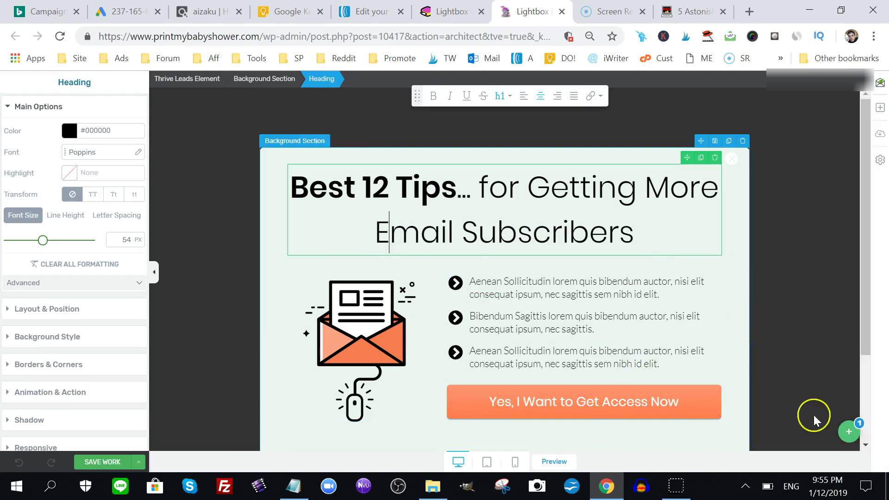
pyautogui.click(850, 432)
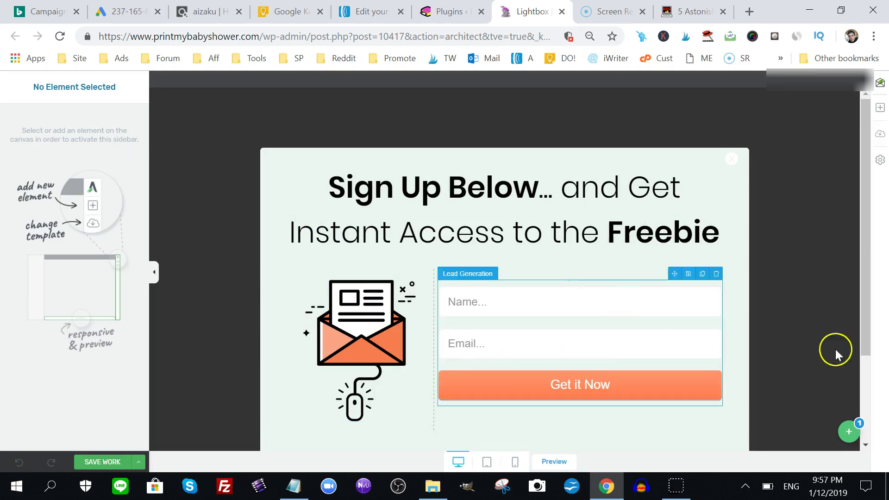
pyautogui.click(847, 431)
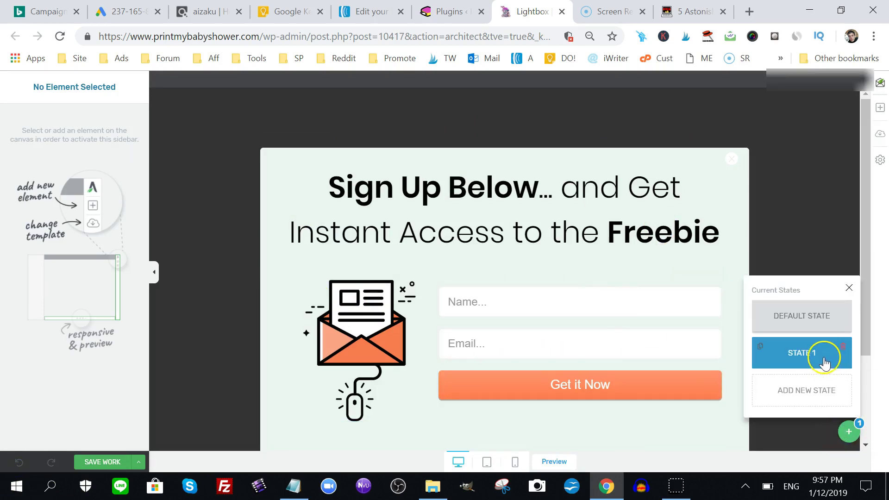
# - Return to the Default State and select the Best 12 Tips headline
pyautogui.click(802, 316)
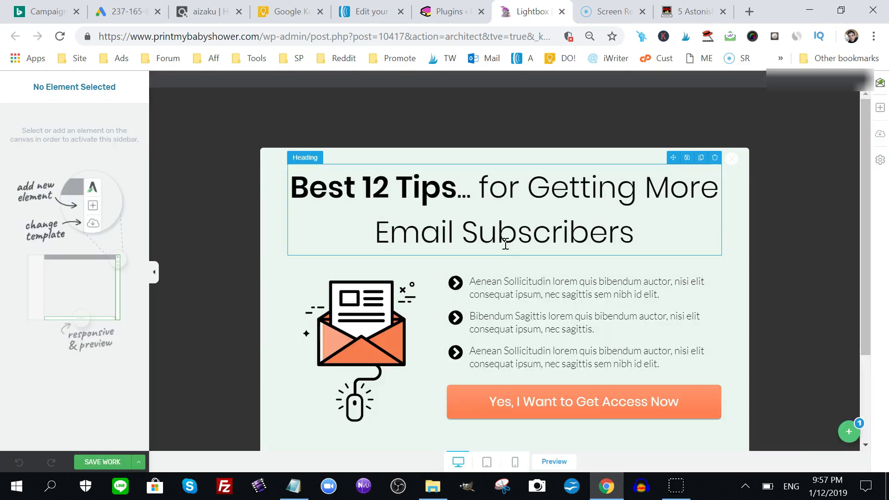
pyautogui.click(517, 294)
pyautogui.click(414, 229)
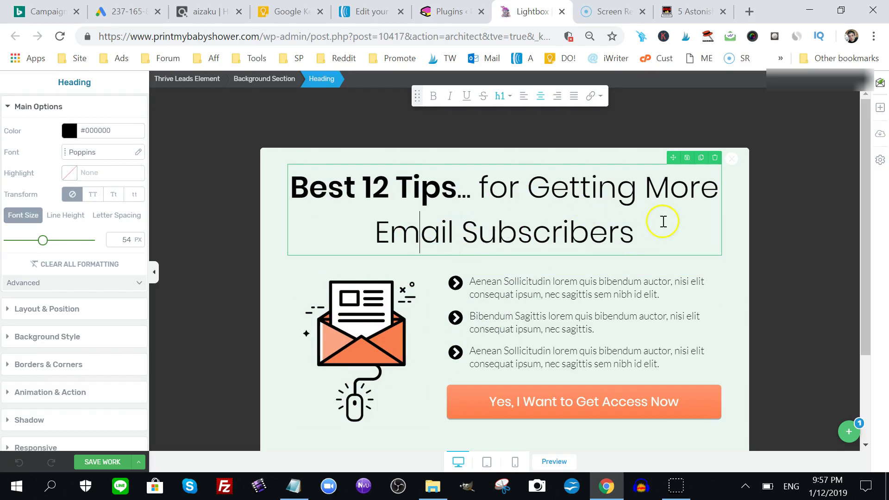
# - Rewrite the headline as 'Guests Have Fun' and 'PRINTABLE BABY SHOWER GAMES', fixing typos and spacing
pyautogui.click(419, 233)
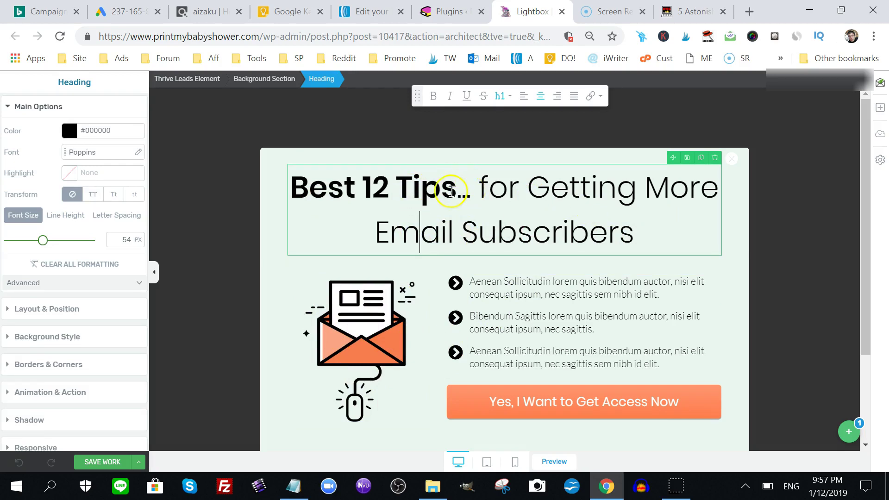
pyautogui.moveTo(457, 188); pyautogui.dragTo(297, 189)
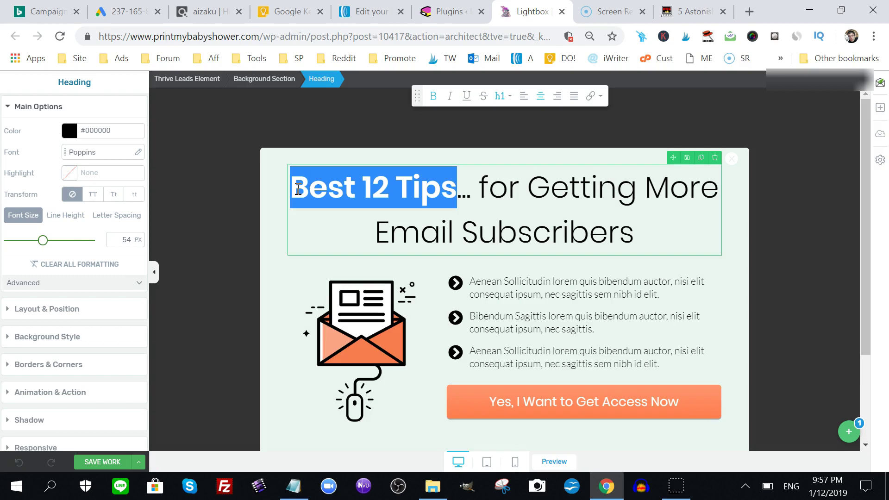
pyautogui.write('Make Sure ')
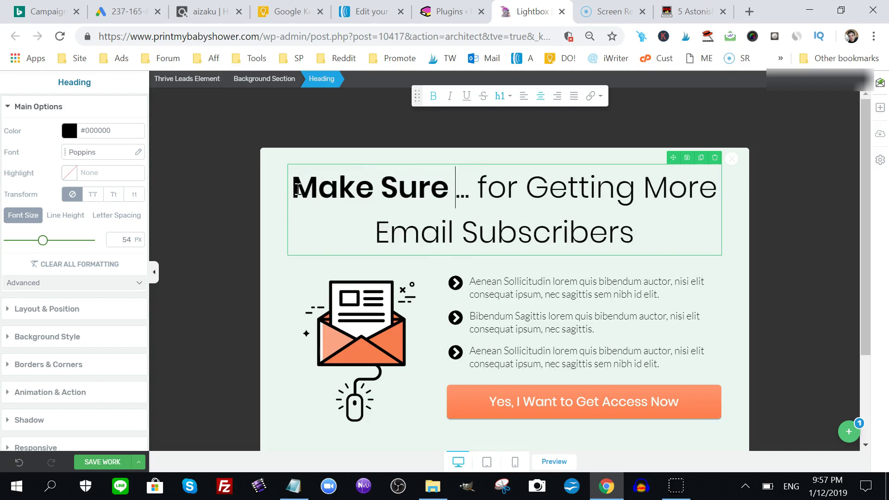
pyautogui.write('Your ')
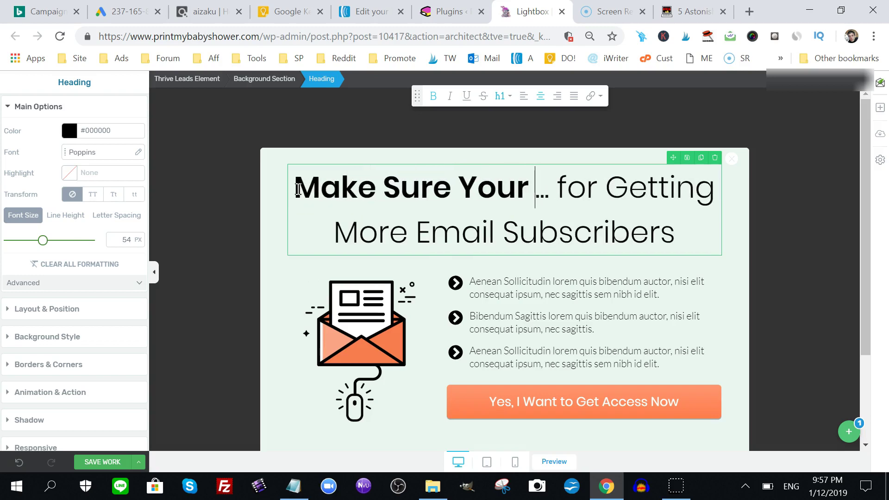
pyautogui.write('Baby Showe')
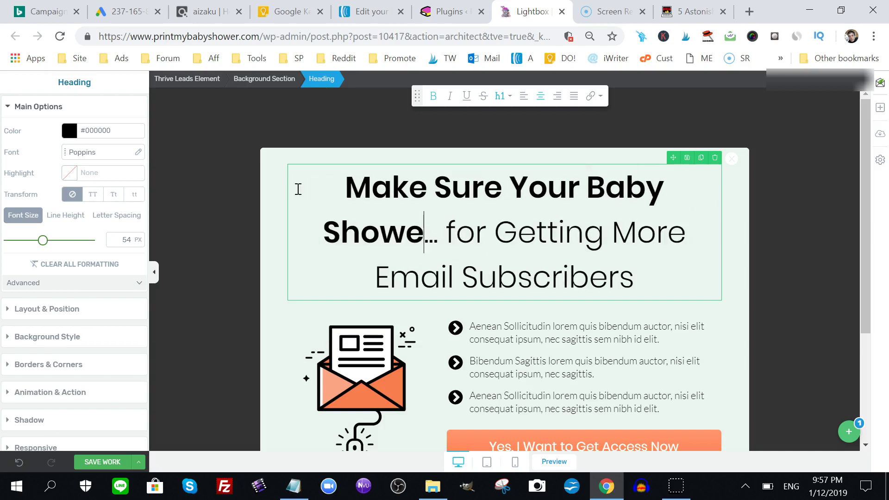
pyautogui.write('r Guests ')
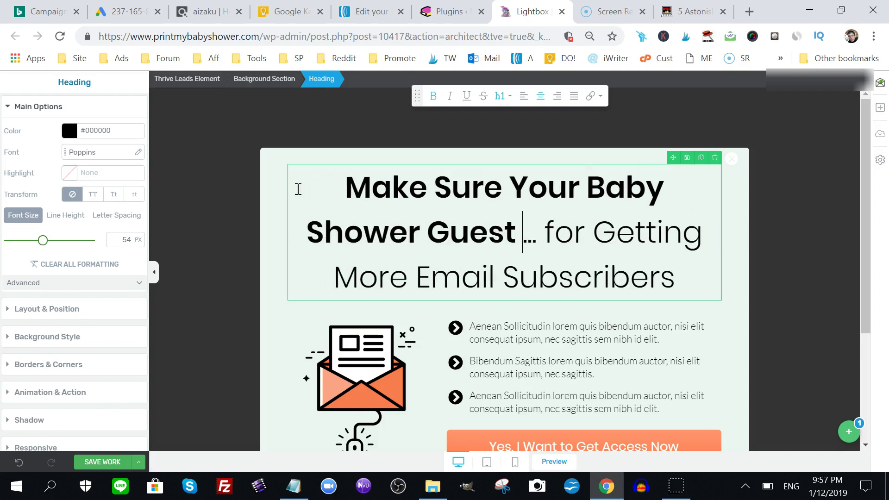
pyautogui.write('Have… for Getting More Email Sub')
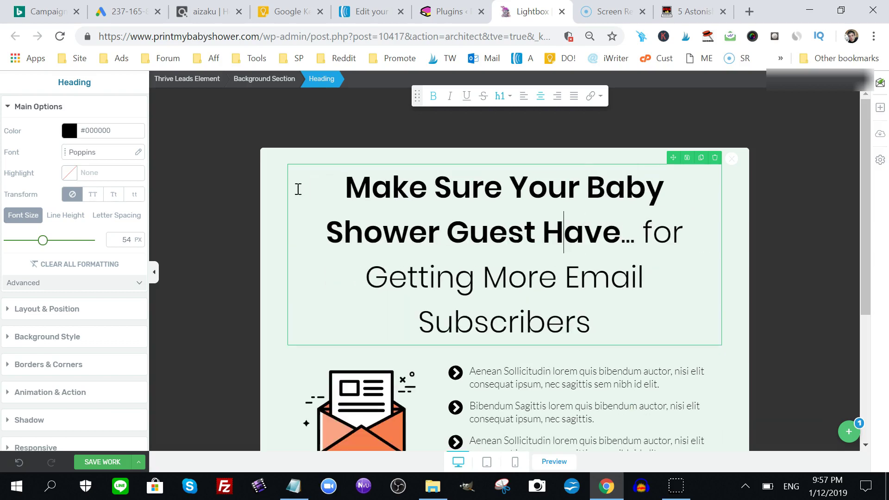
pyautogui.write('s')
pyautogui.press('Right')
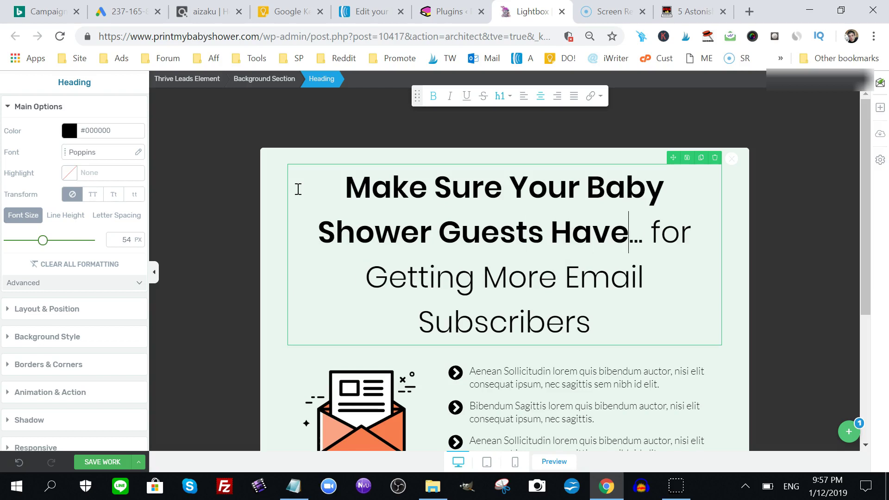
pyautogui.write('Fun')
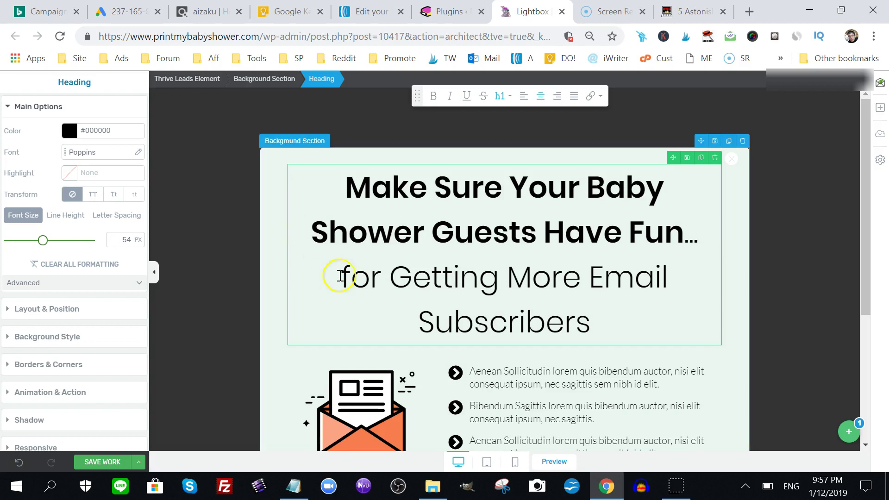
pyautogui.moveTo(340, 277); pyautogui.dragTo(601, 312)
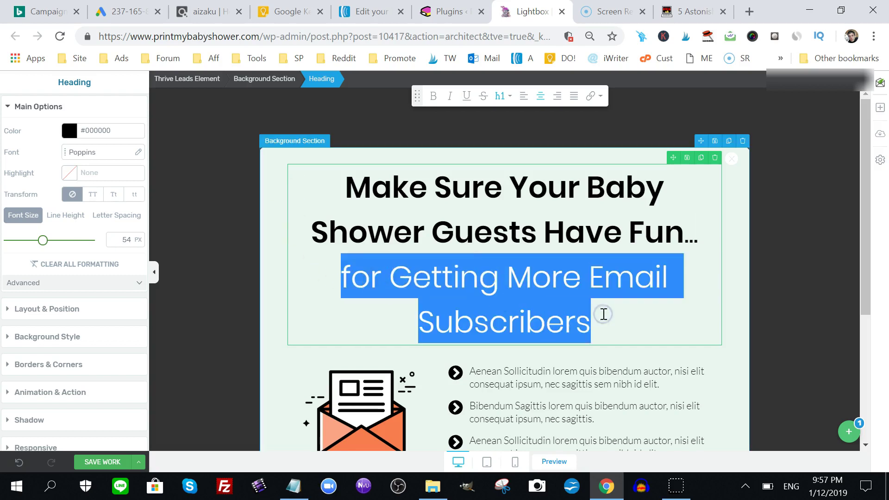
pyautogui.write('G')
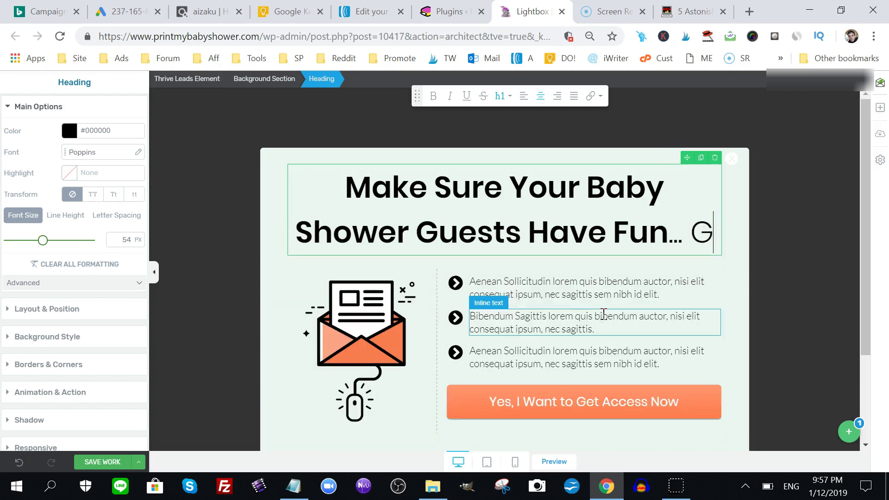
pyautogui.write('T')
pyautogui.press('BackSpace')
pyautogui.write('ET')
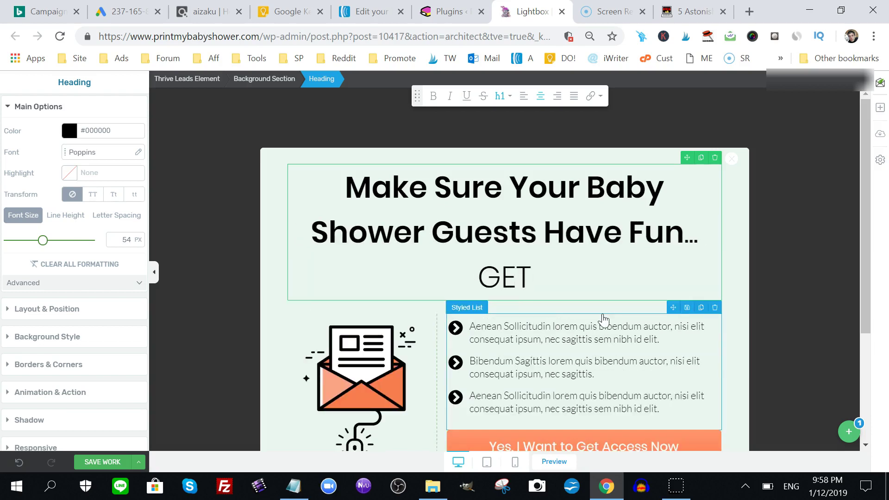
pyautogui.write(' 30 F')
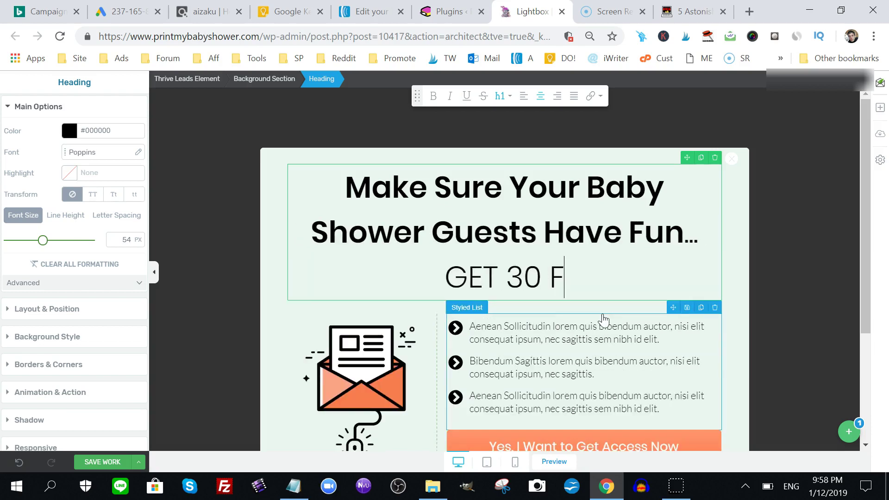
pyautogui.write('ree')
pyautogui.press('BackSpace')
pyautogui.press('BackSpace')
pyautogui.press('BackSpace')
pyautogui.write('FRR')
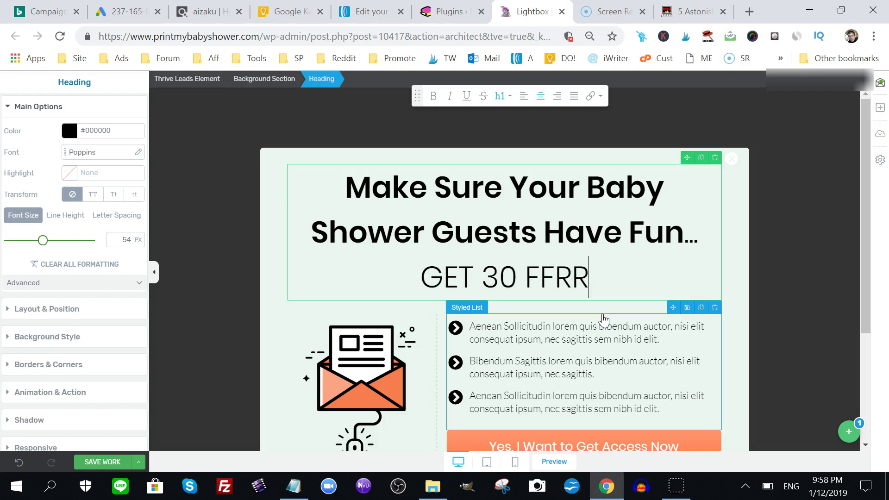
pyautogui.press('BackSpace')
pyautogui.press('BackSpace')
pyautogui.press('BackSpace')
pyautogui.write('REE B')
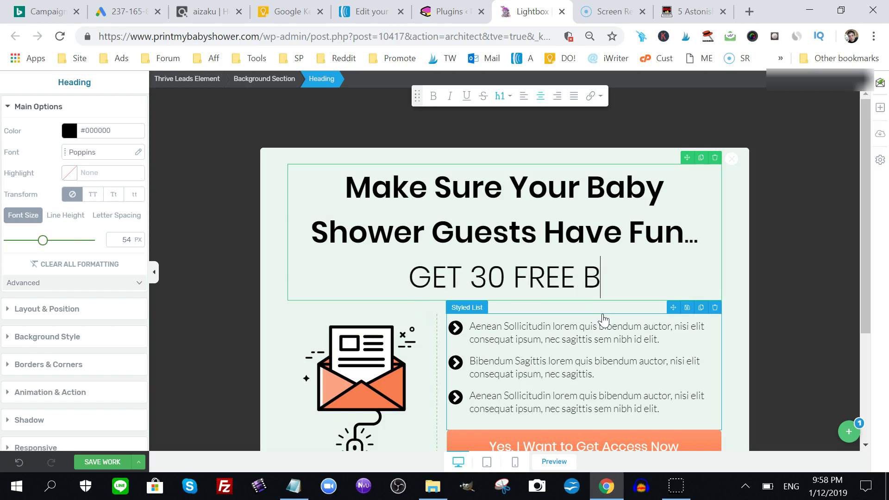
pyautogui.write('ABY SHOWER ')
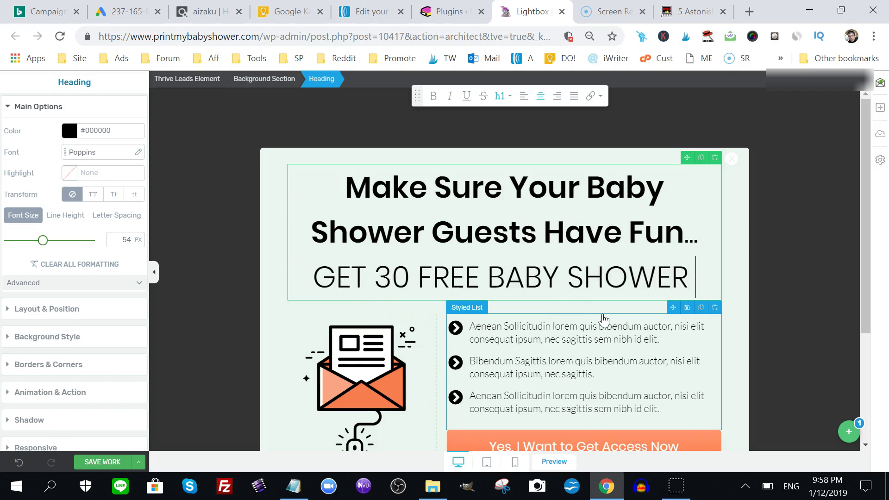
pyautogui.write('GAMES')
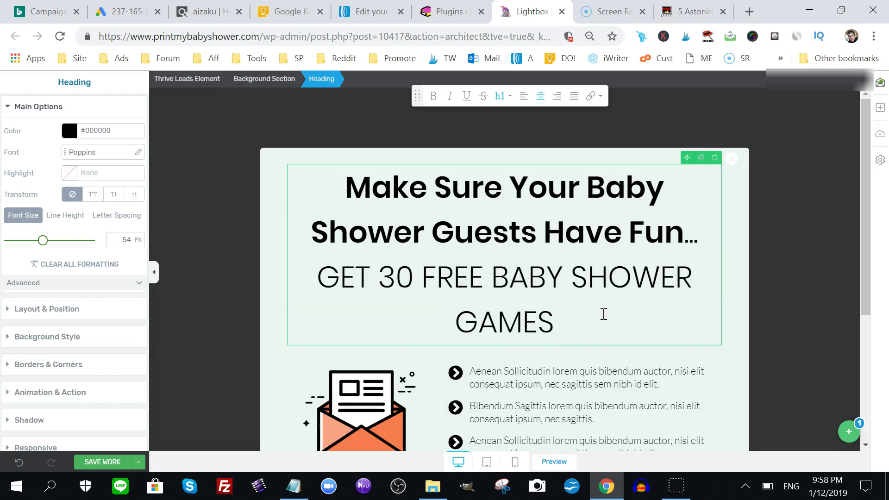
pyautogui.write('PRINTABLE')
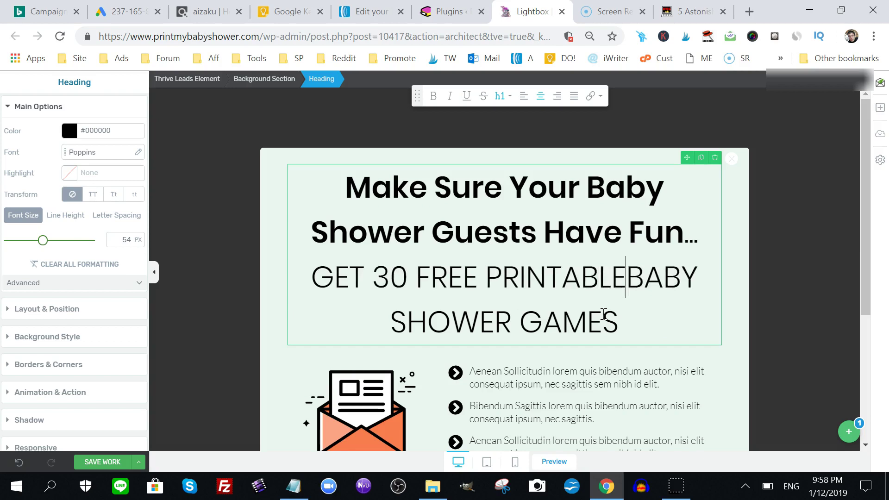
pyautogui.write('S')
pyautogui.press('BackSpace')
pyautogui.press('BackSpace')
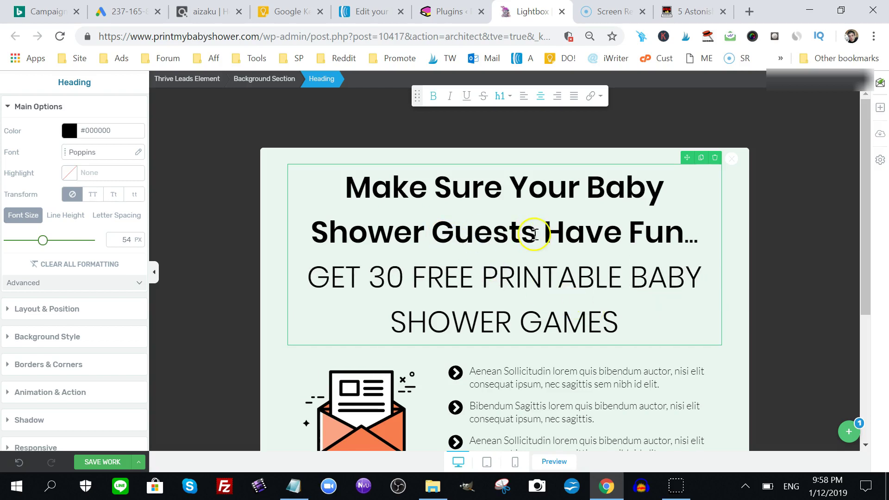
# - Change 'Make Sure Your' to 'Will Your', use '??' after Fun, and break before 'GET 30 FREE'
pyautogui.click(576, 192)
pyautogui.moveTo(576, 192); pyautogui.dragTo(346, 186)
pyautogui.write('Will ')
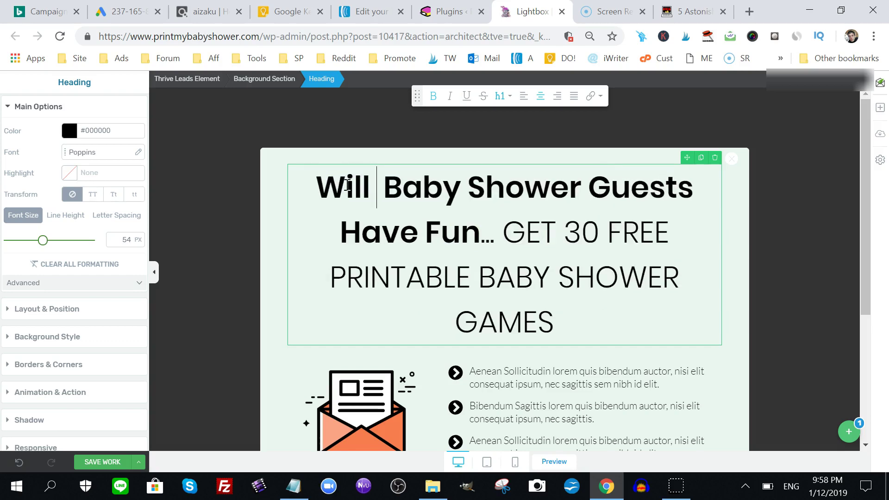
pyautogui.write('Your')
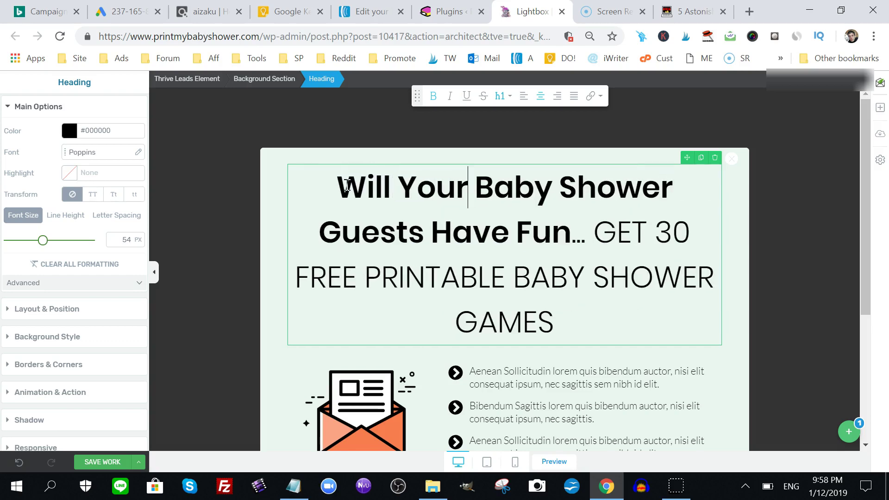
pyautogui.click(571, 237)
pyautogui.moveTo(571, 236); pyautogui.dragTo(583, 237)
pyautogui.write('??')
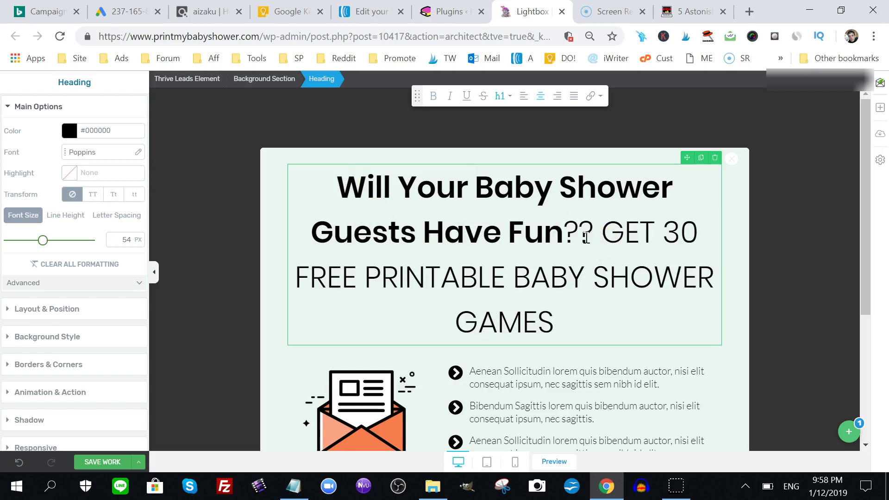
pyautogui.click(602, 234)
pyautogui.press('Return')
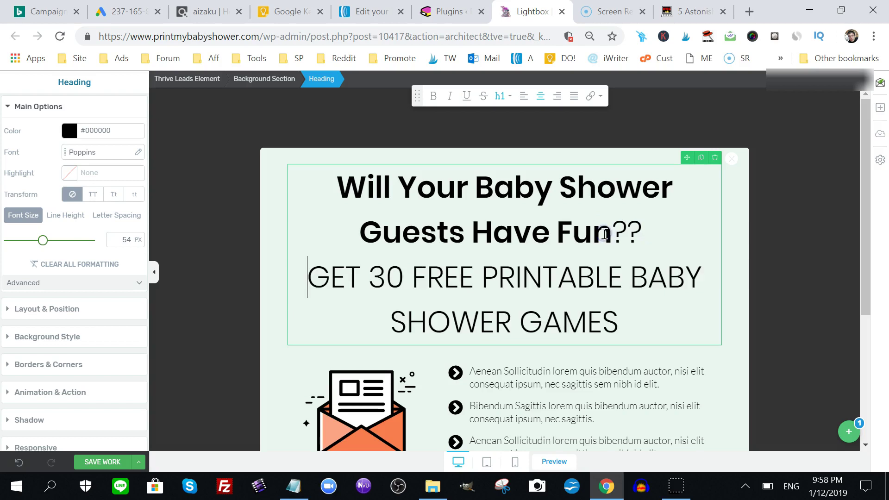
# - Shrink the entire headline's font size from 54 px to about 37 px
pyautogui.moveTo(338, 187); pyautogui.dragTo(631, 340)
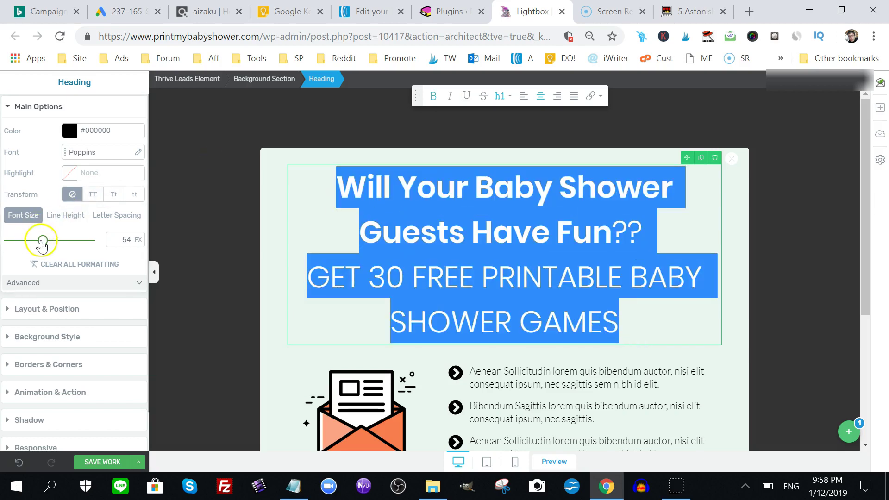
pyautogui.moveTo(43, 240); pyautogui.dragTo(33, 241)
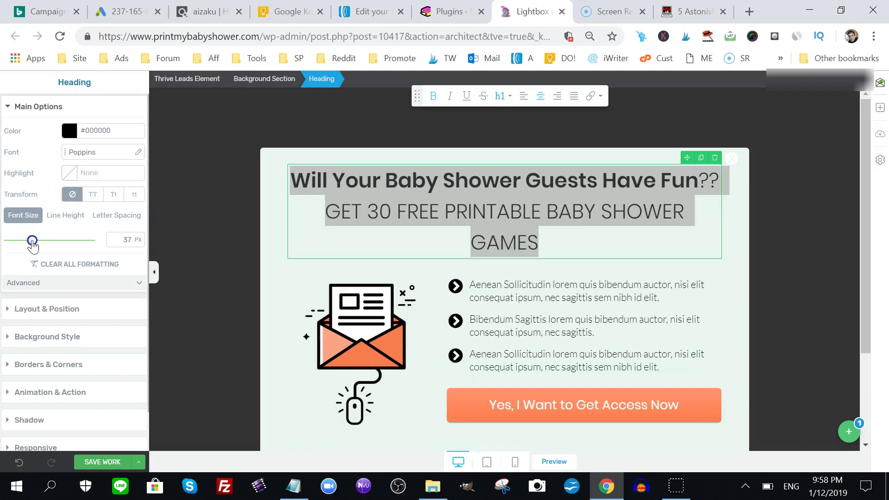
# - Replace the first placeholder bullet with the super fun games benefit
pyautogui.click(419, 328)
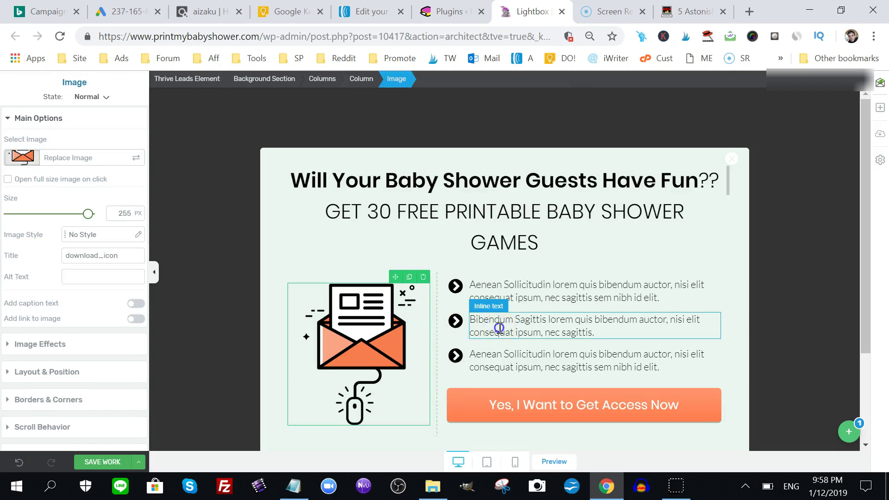
pyautogui.click(498, 328)
pyautogui.click(472, 289)
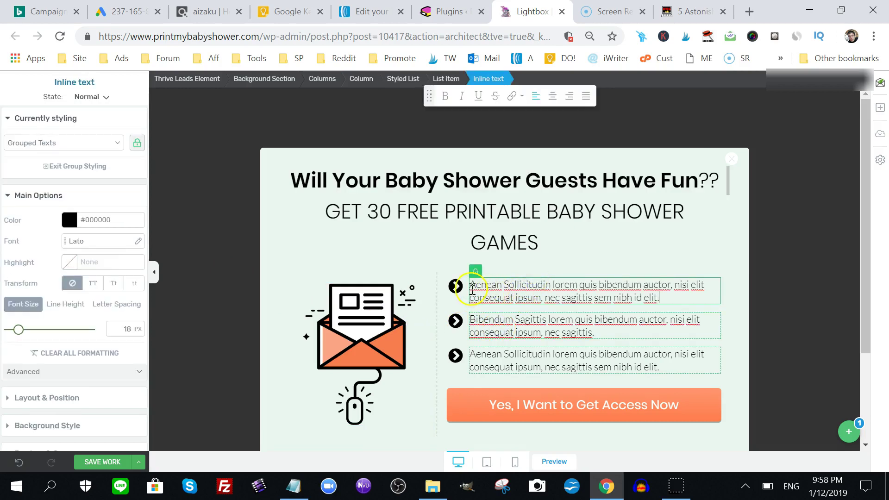
pyautogui.moveTo(472, 289); pyautogui.dragTo(673, 310)
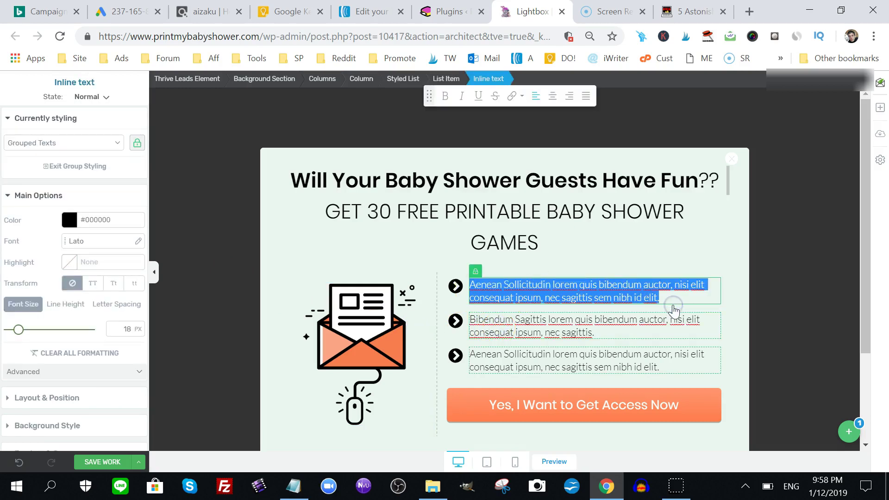
pyautogui.write('Super Fun')
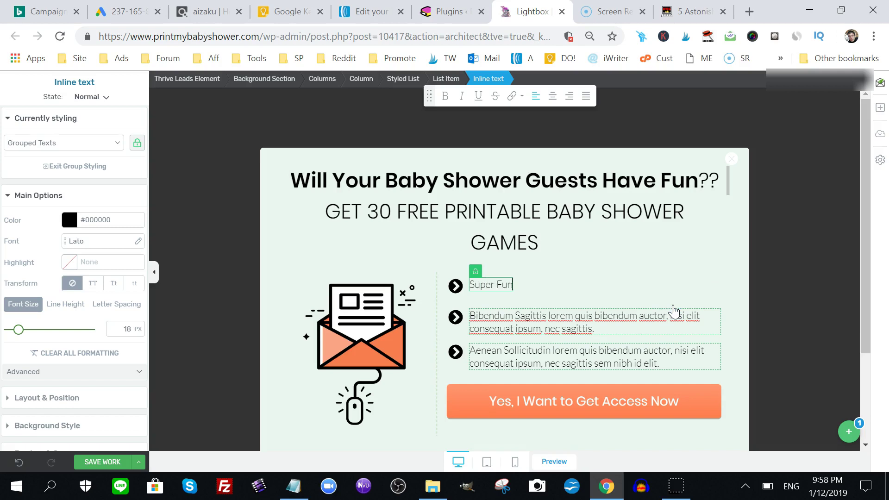
pyautogui.write(' Games That your g')
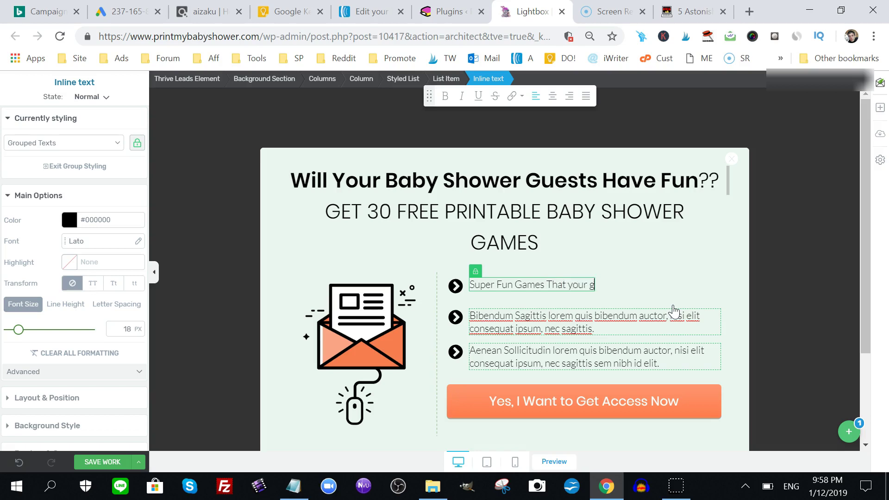
pyautogui.write('uests will love')
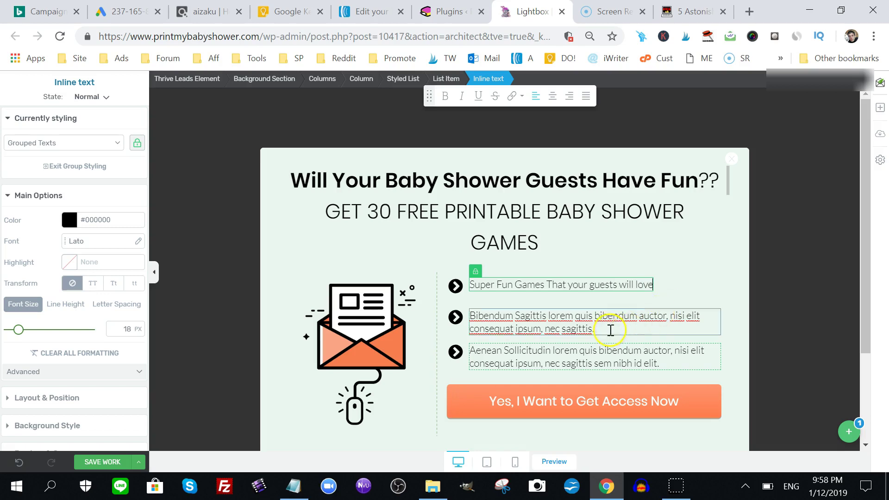
# - Replace the other two bullets with multiple baby shower themes and choosing the best games for your audience
pyautogui.tripleClick(612, 332)
pyautogui.write('Perfect for multiple')
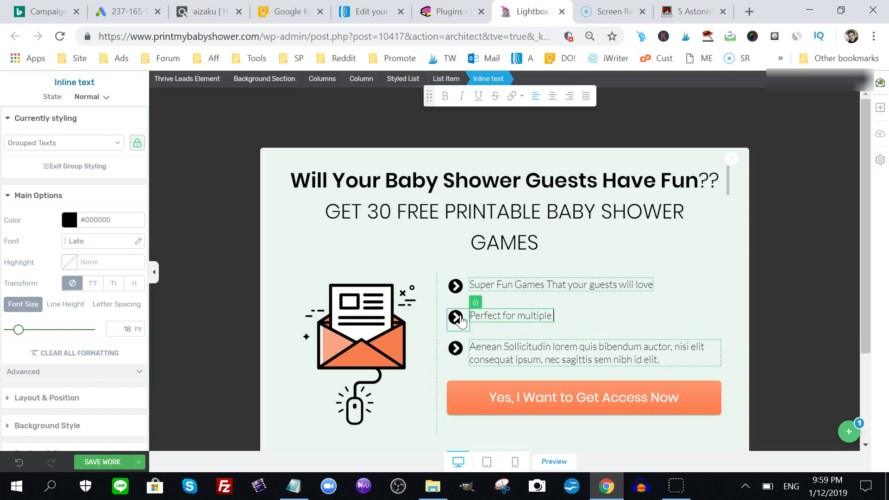
pyautogui.write(' baby shower themes')
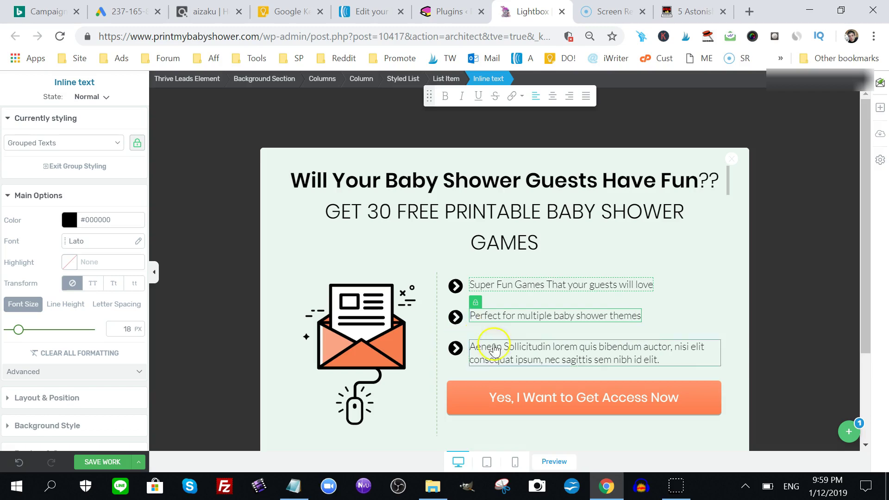
pyautogui.click(621, 359)
pyautogui.doubleClick(623, 359)
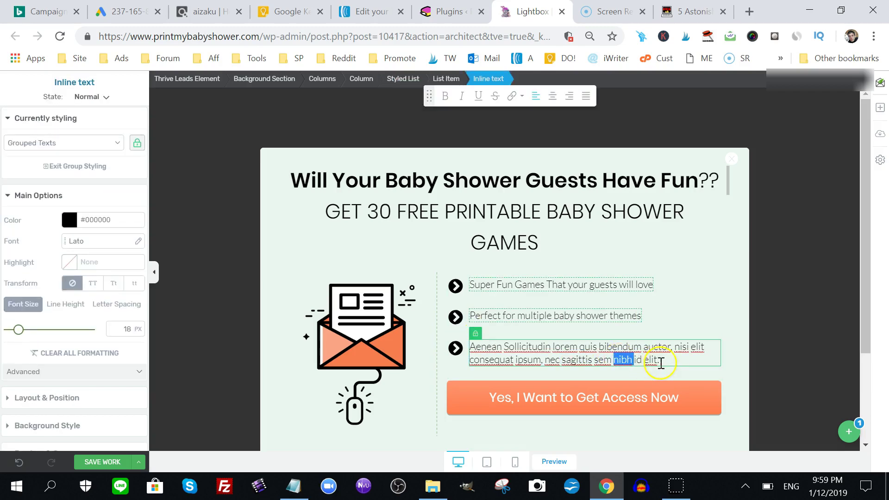
pyautogui.moveTo(658, 361); pyautogui.dragTo(467, 353)
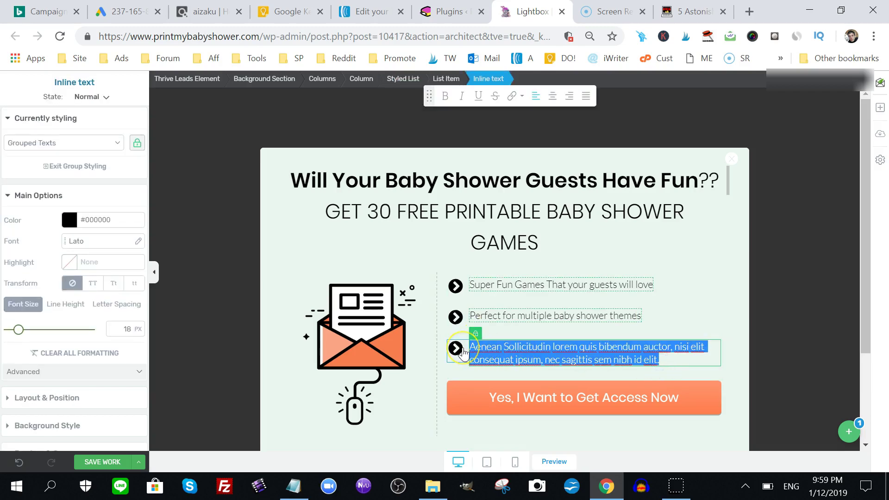
pyautogui.write('choo')
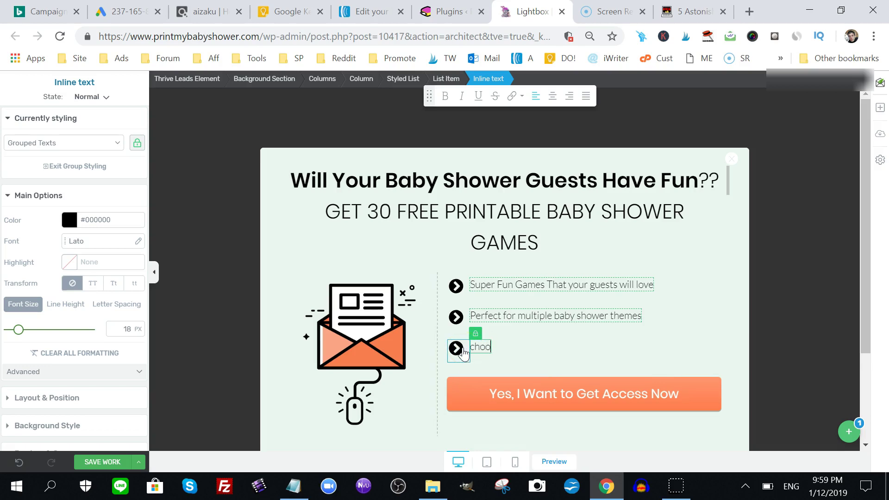
pyautogui.write('se')
pyautogui.write(' the best baby shower games for your audience')
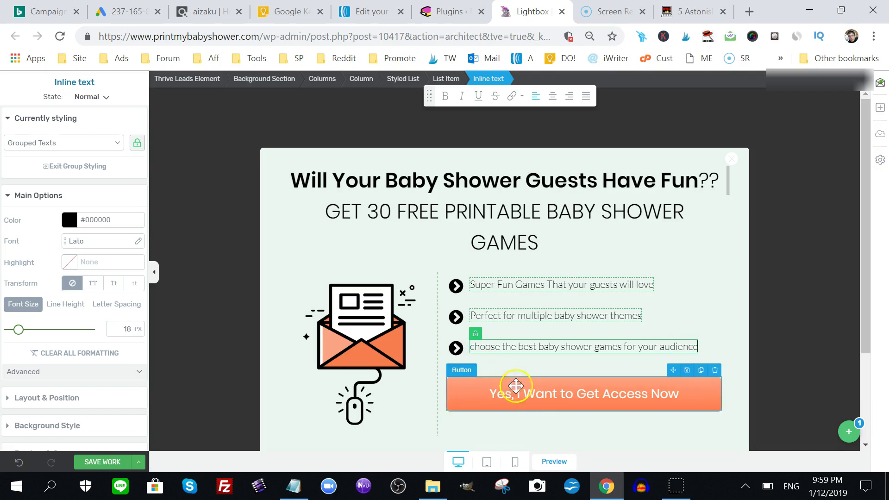
pyautogui.click(561, 396)
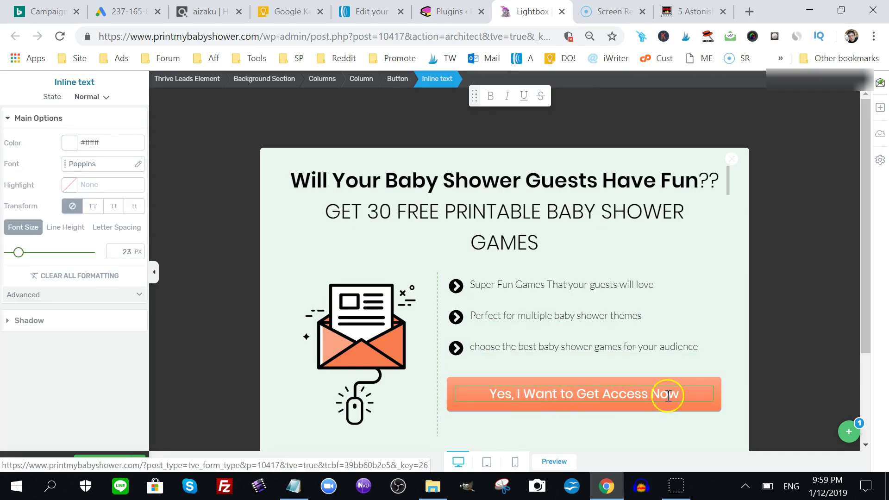
pyautogui.click(848, 432)
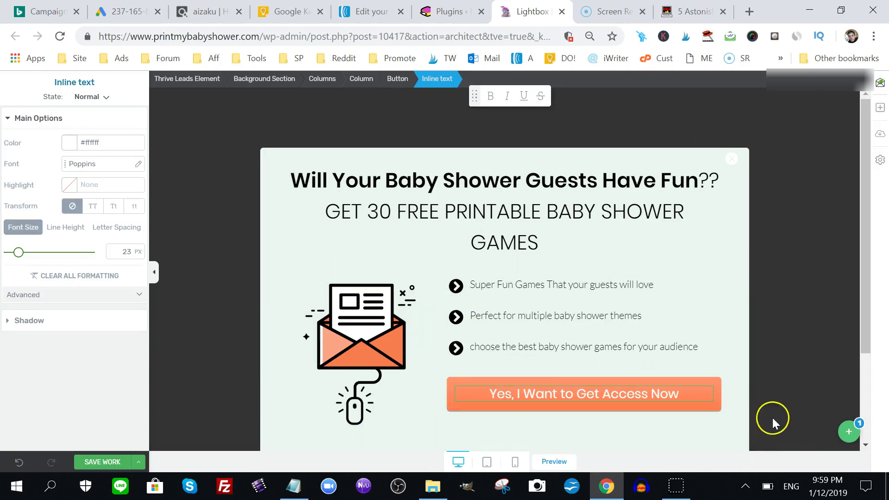
# - In the first lightbox state, replace 'the Freebie' in the headline with 'All The Games'
pyautogui.click(848, 431)
pyautogui.click(815, 352)
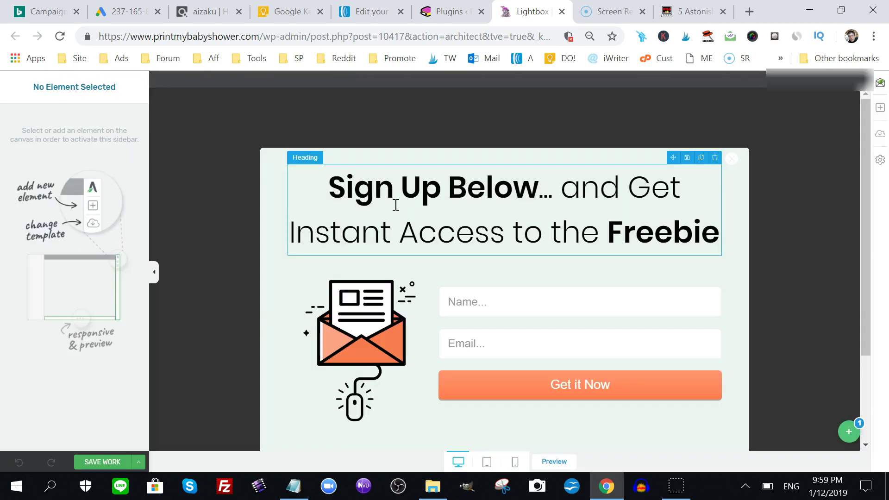
pyautogui.click(528, 240)
pyautogui.click(447, 194)
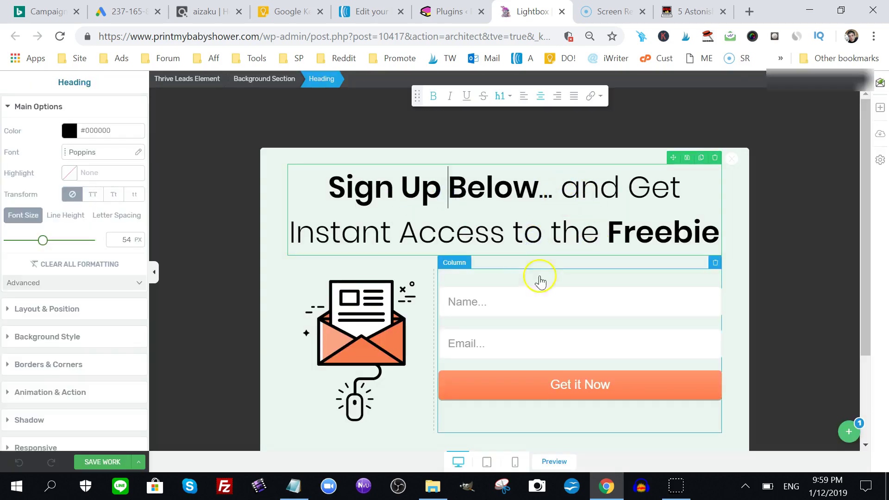
pyautogui.click(519, 235)
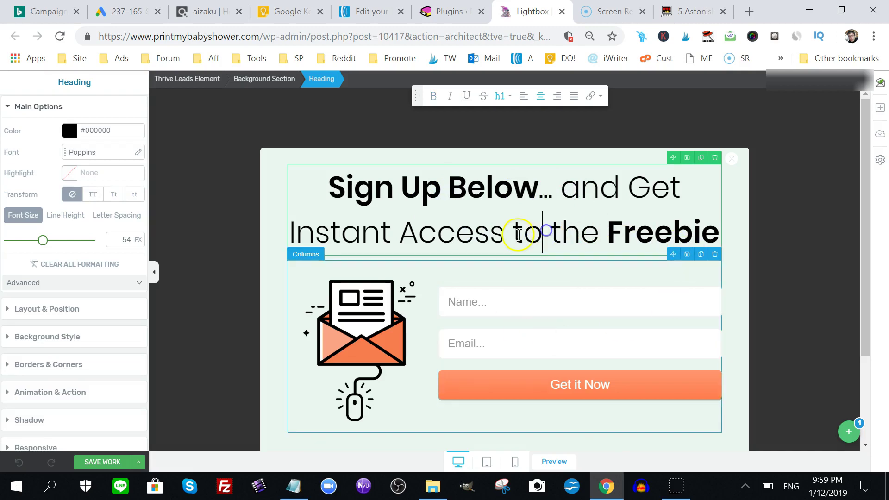
pyautogui.moveTo(553, 234); pyautogui.dragTo(715, 242)
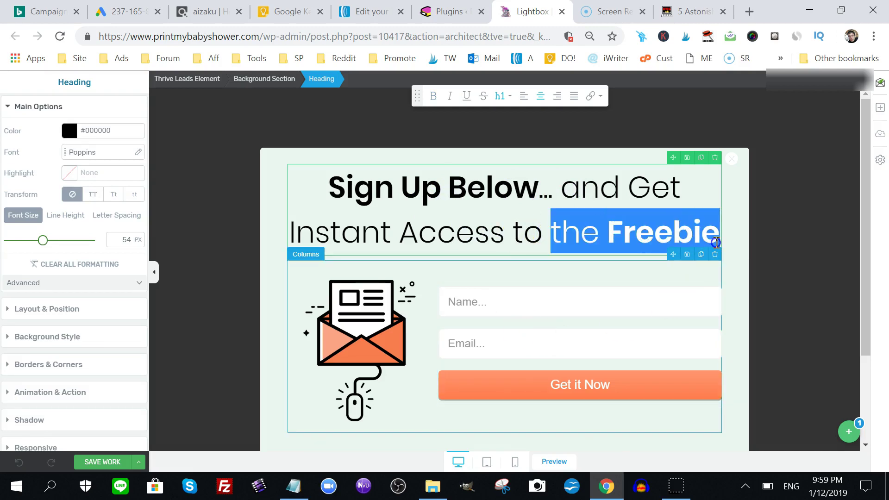
pyautogui.write('All ')
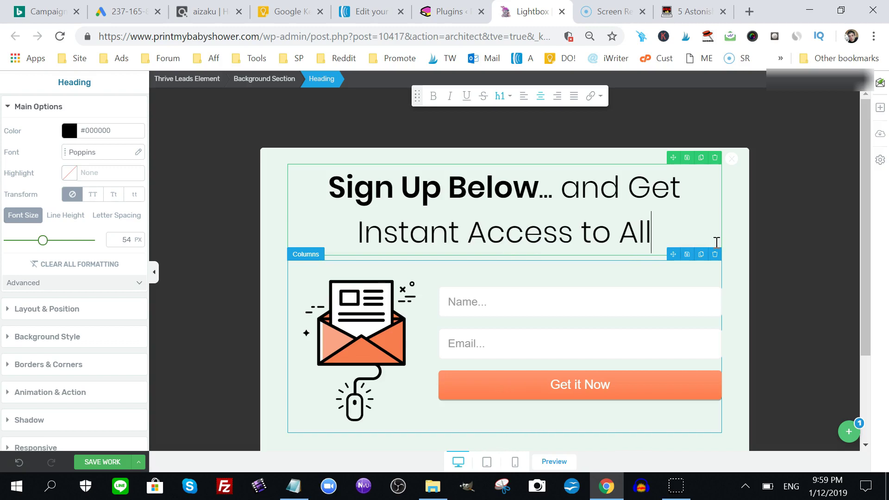
pyautogui.write('The Games')
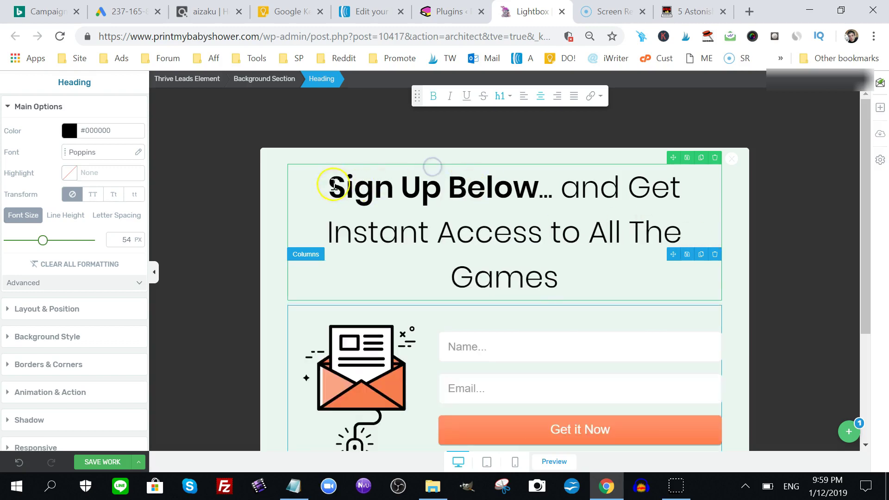
# - Shrink the whole headline to 47 px so it fits on two lines
pyautogui.moveTo(326, 183); pyautogui.dragTo(634, 278)
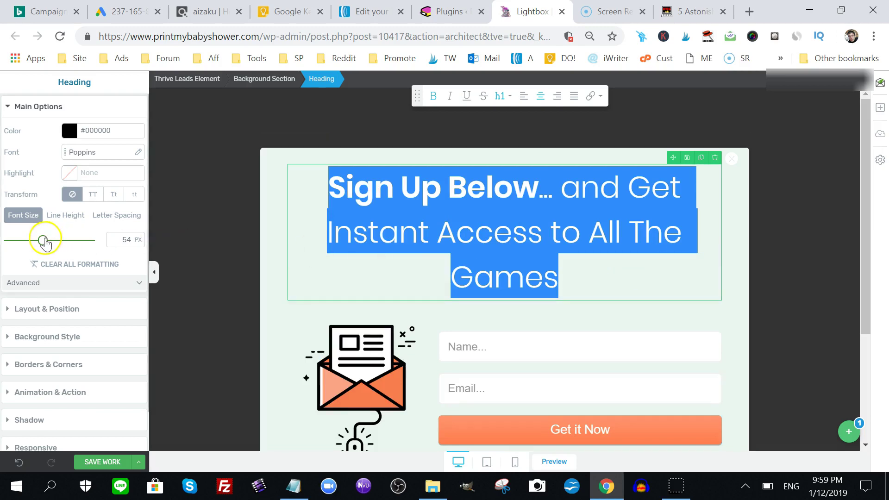
pyautogui.moveTo(44, 240); pyautogui.dragTo(41, 240)
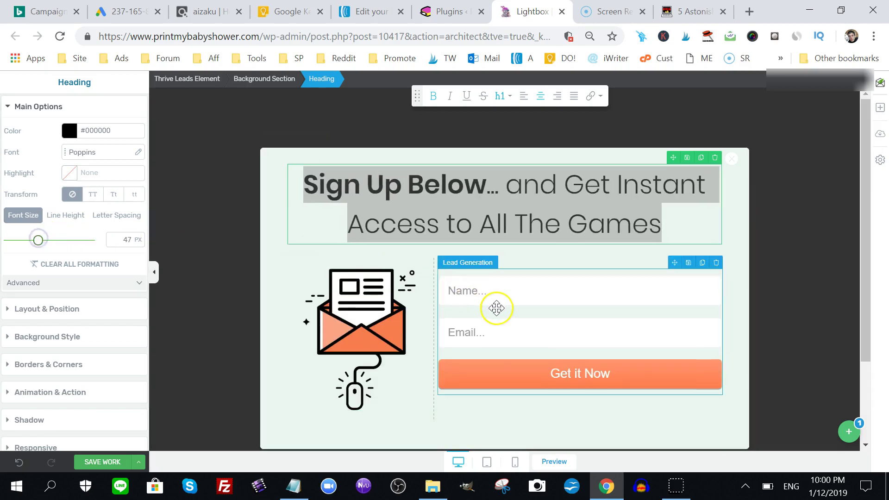
pyautogui.click(496, 308)
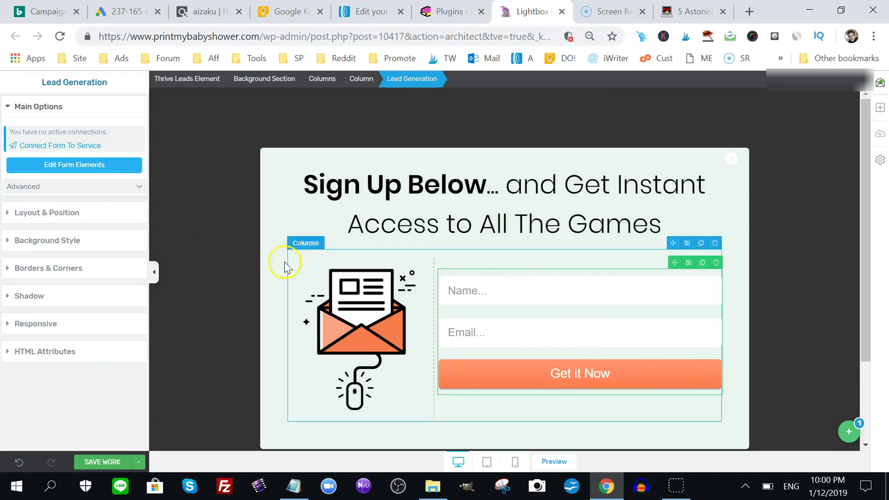
# - Connect the sign-up form to AWeber and accept the baby-shower mailing list
pyautogui.click(74, 151)
pyautogui.click(239, 228)
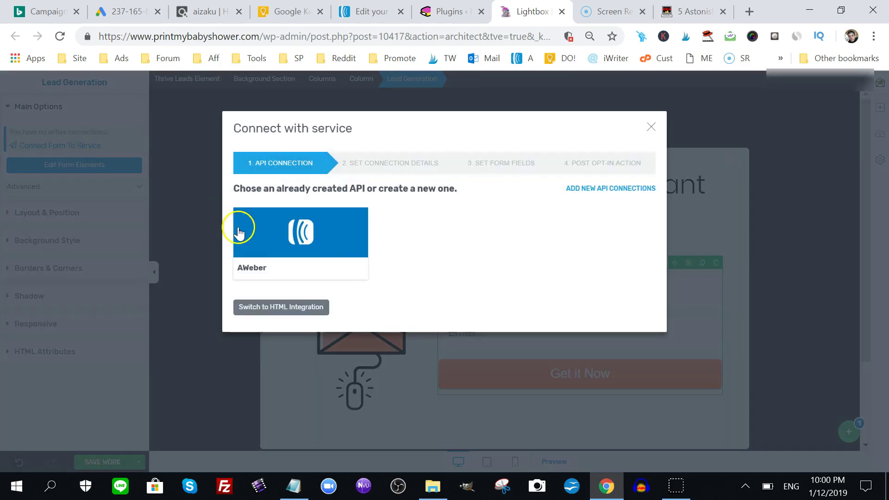
pyautogui.click(347, 263)
pyautogui.click(316, 238)
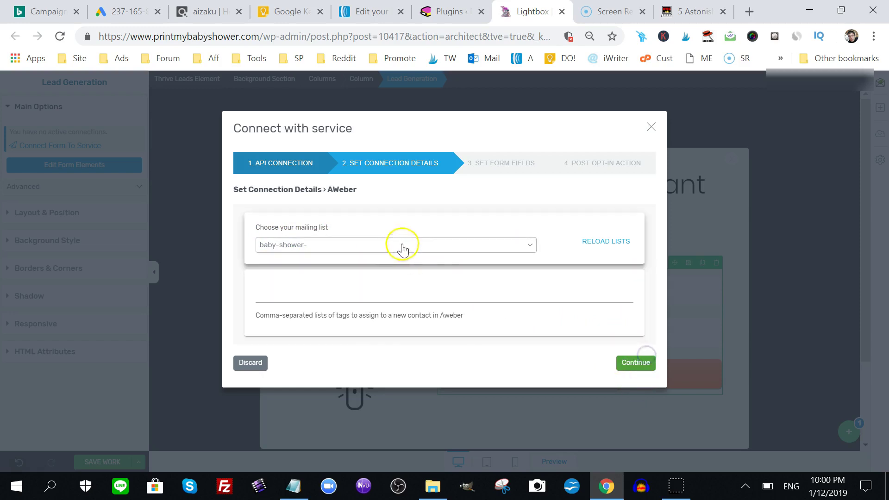
pyautogui.click(629, 364)
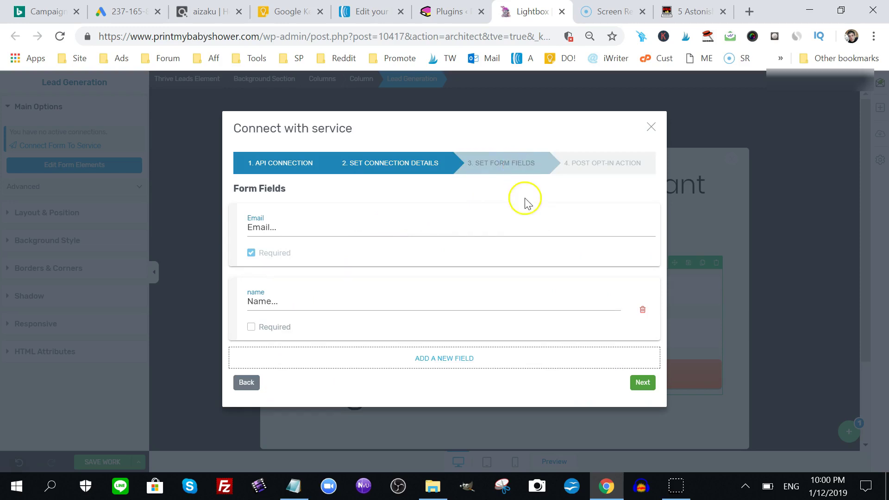
# - Remove the name field and choose Redirect to Custom URL after sign-up
pyautogui.click(642, 310)
pyautogui.click(643, 312)
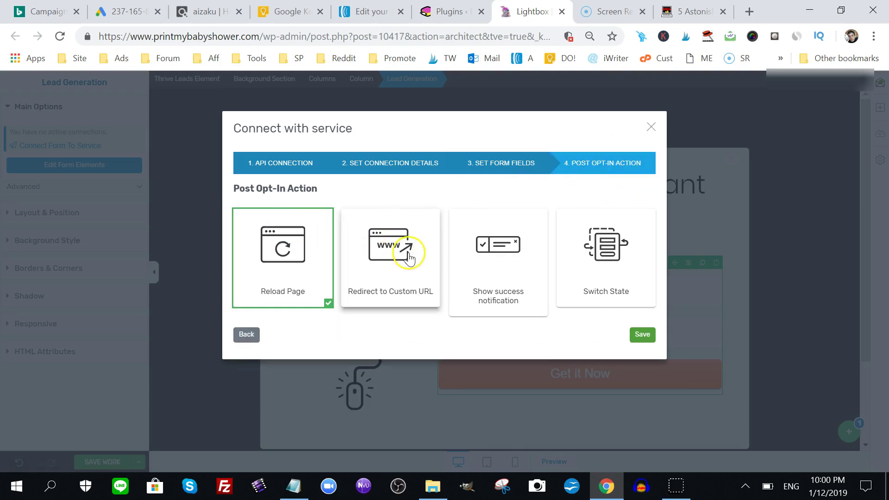
pyautogui.click(409, 257)
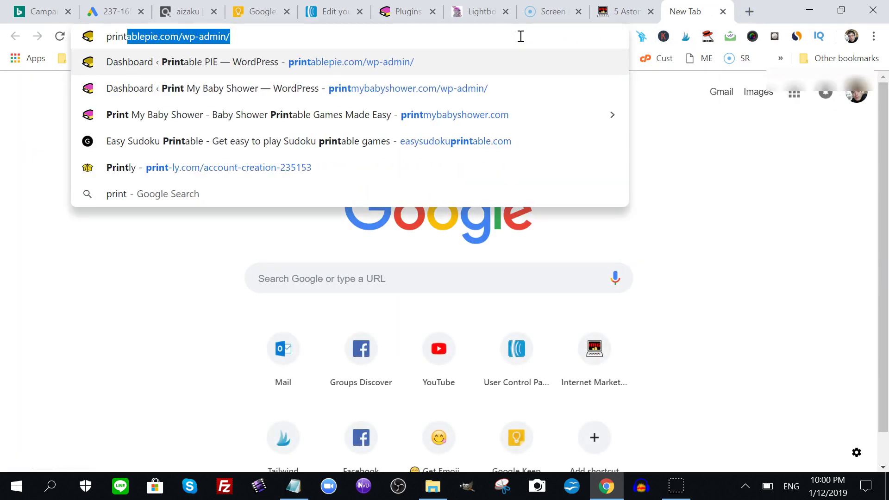
# - Load printmybabyshower.com and open the Printable Baby Shower Games Shop page
pyautogui.press('Down')
pyautogui.press('Down')
pyautogui.press('Return')
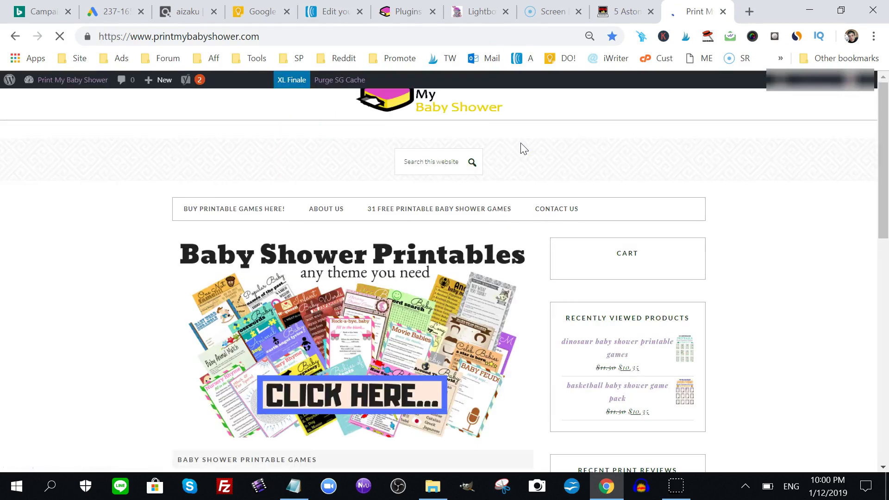
pyautogui.click(268, 210)
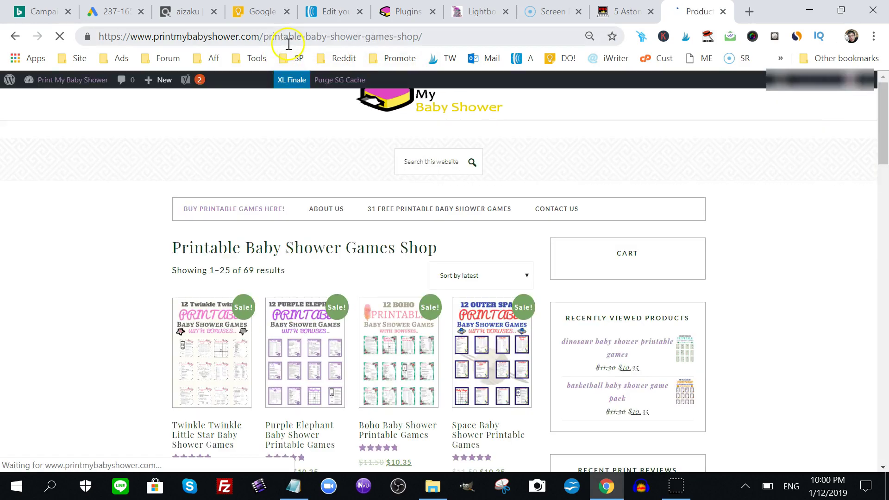
# - Copy the shop page's address and go back to the Lightbox tab
pyautogui.click(288, 44)
pyautogui.rightClick(288, 44)
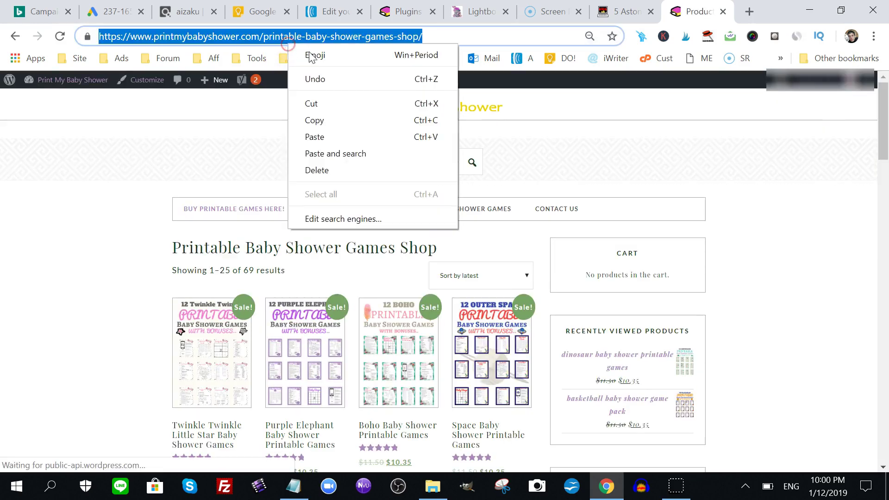
pyautogui.click(321, 117)
pyautogui.click(625, 11)
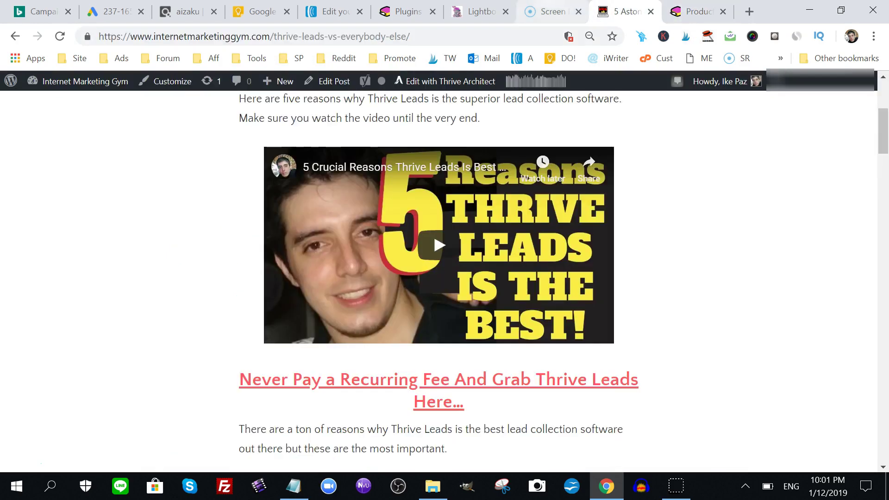
pyautogui.click(552, 11)
# - Paste the shop URL as the redirect, save the AWeber connection, then save the lightbox
pyautogui.click(479, 11)
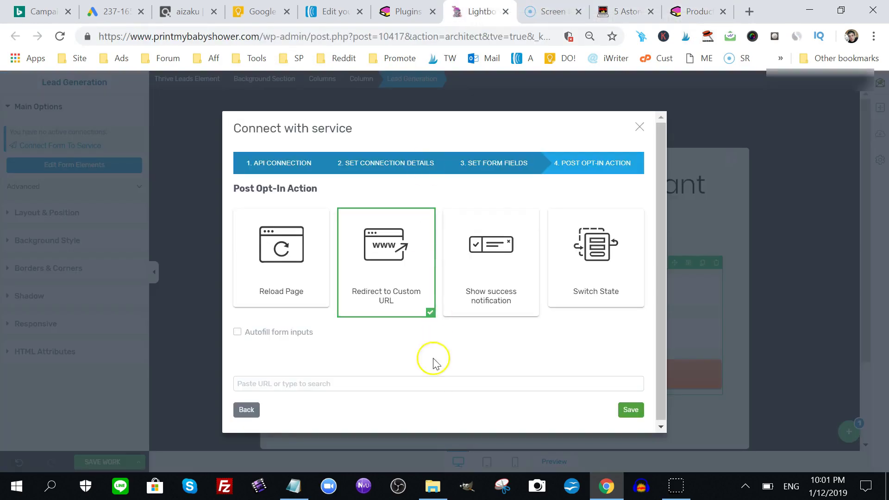
pyautogui.hotkey('ctrl', 'v')
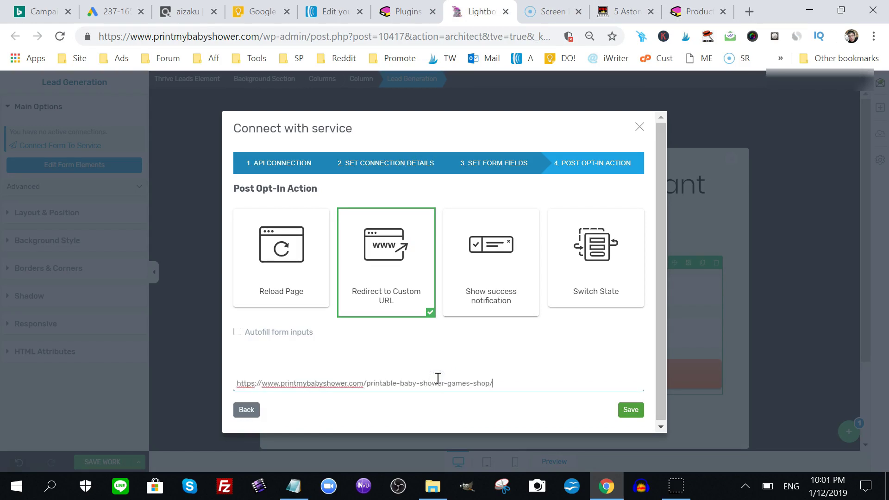
pyautogui.click(540, 372)
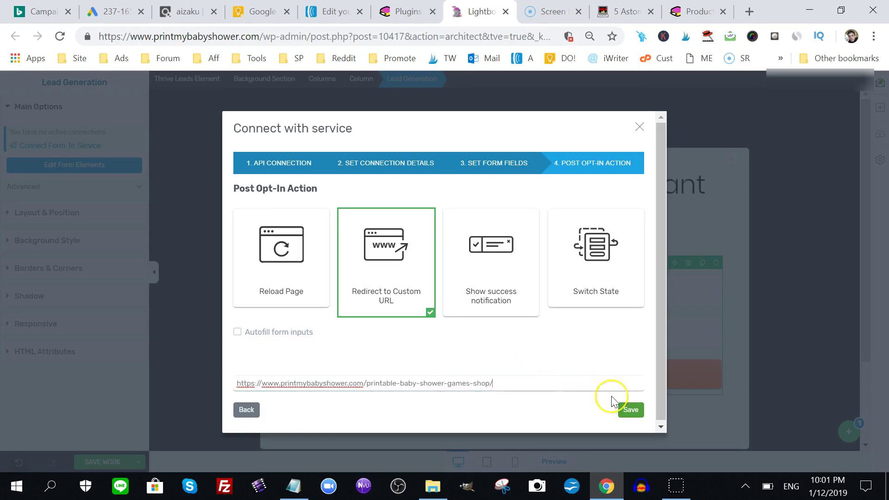
pyautogui.click(631, 410)
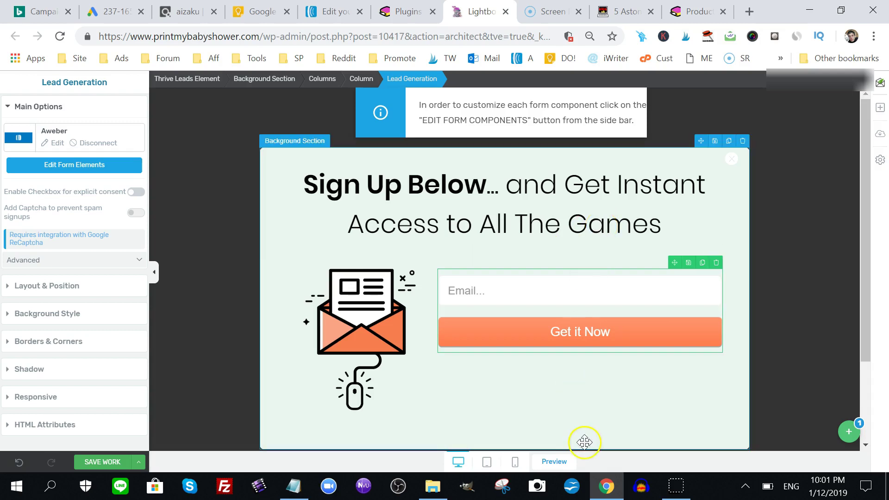
pyautogui.click(599, 435)
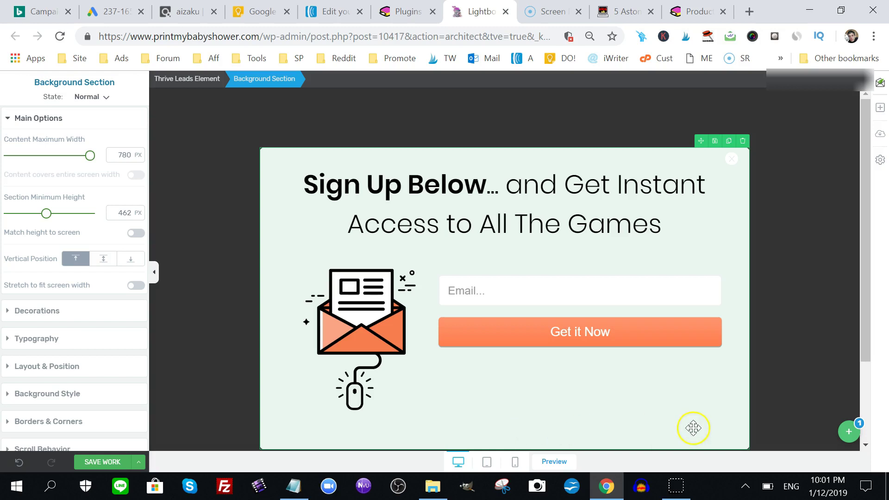
pyautogui.click(102, 463)
# - Switch to the '5 Astonishing' Thrive Leads Vs Everybody Else tab
pyautogui.click(620, 11)
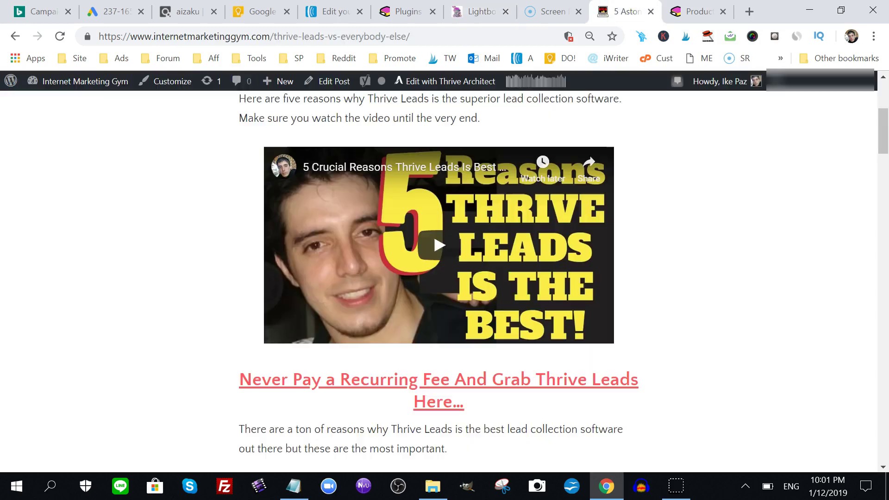
pyautogui.moveTo(882, 143); pyautogui.dragTo(884, 146)
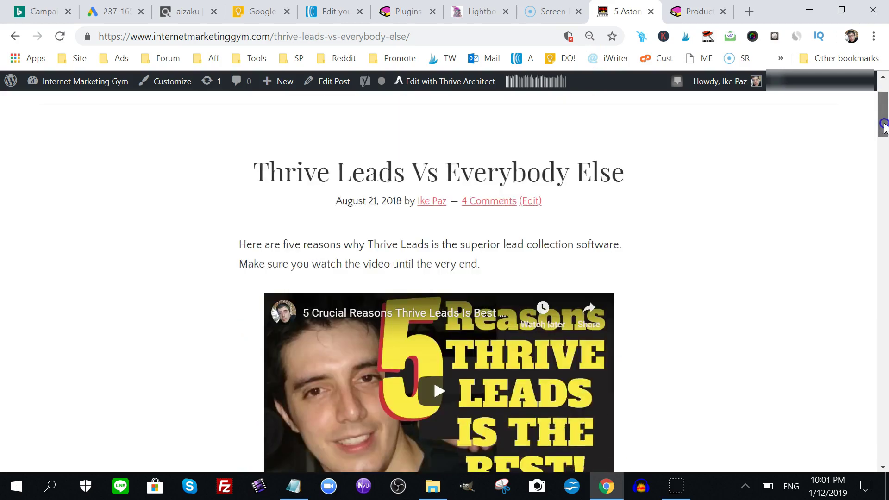